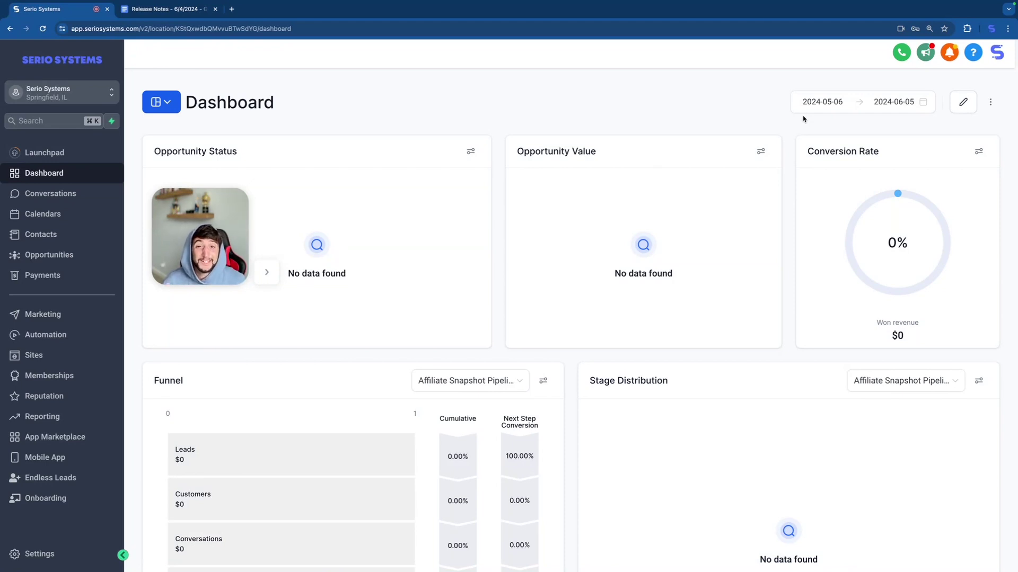
Scroll through the Release Notes - 6/4/2024 doc nearly to the end, then return to the Serio Systems tab
key(ctrl+Tab)
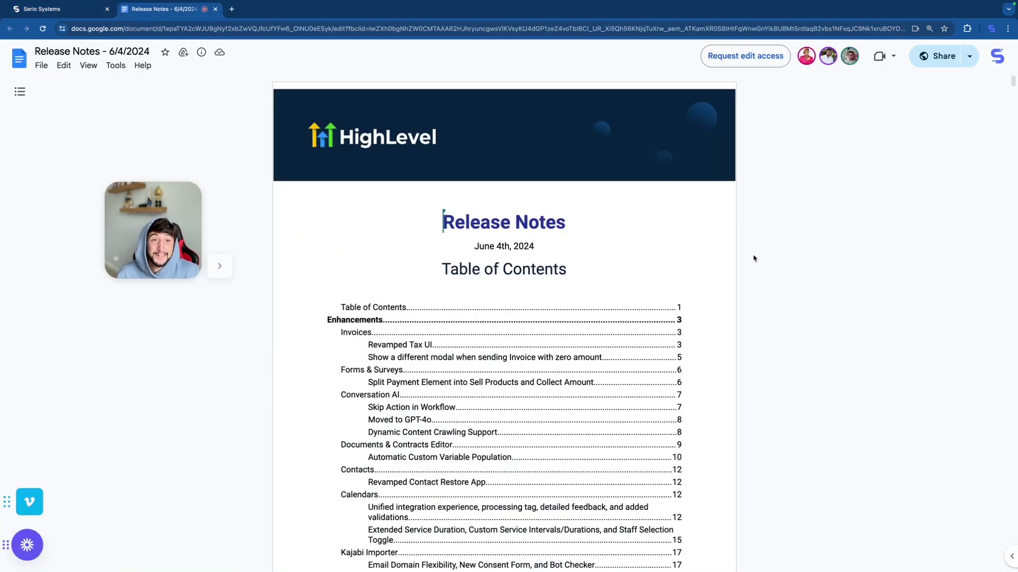
scroll(753, 259, down, 20)
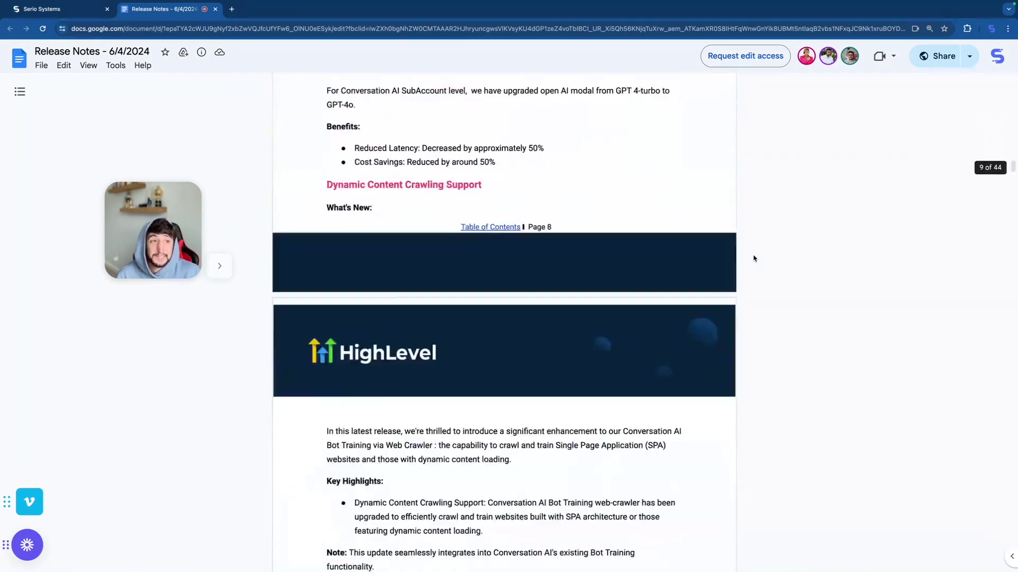
scroll(753, 258, down, 20)
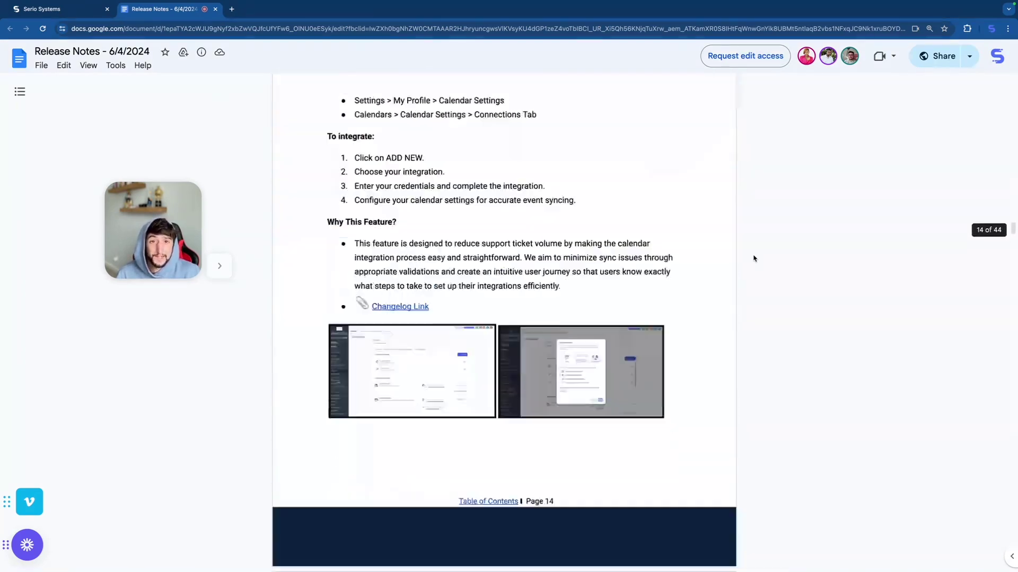
scroll(754, 258, down, 20)
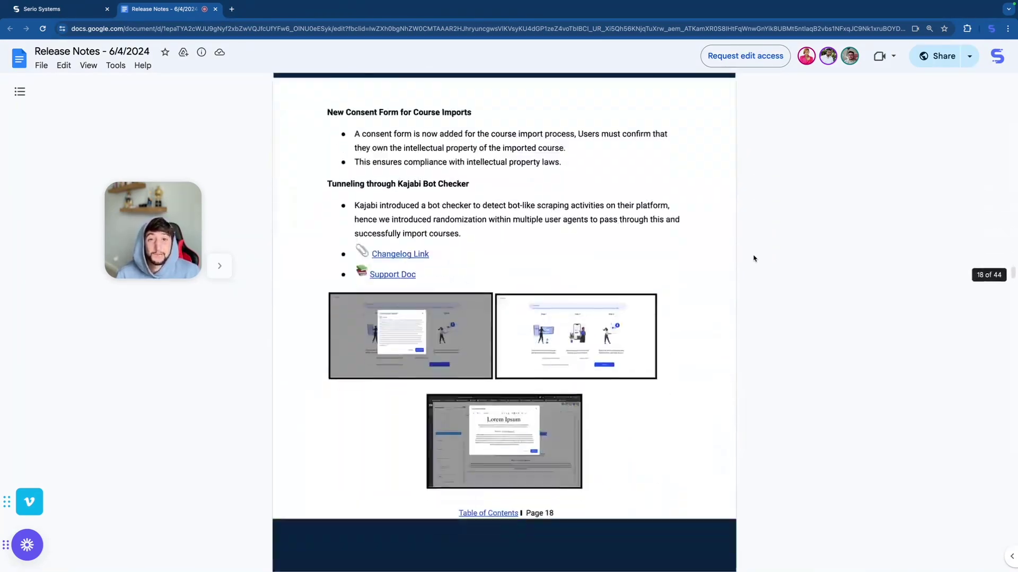
scroll(754, 258, down, 20)
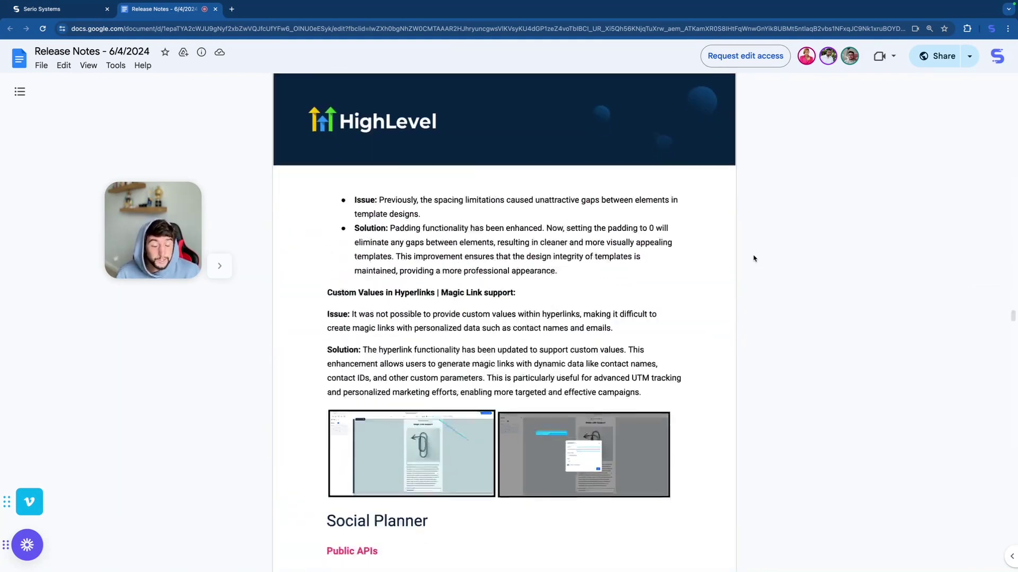
scroll(754, 258, down, 20)
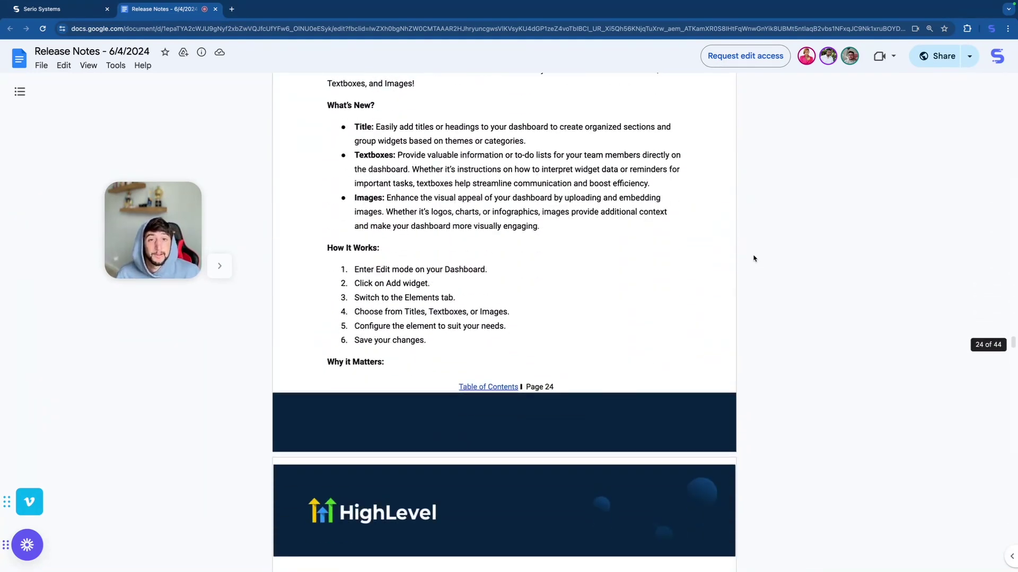
scroll(753, 258, down, 20)
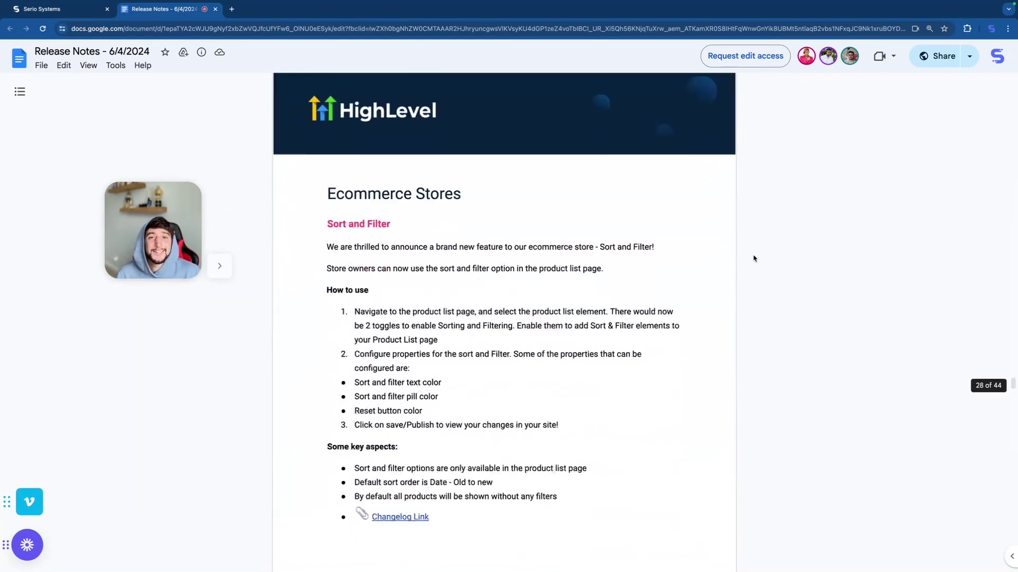
scroll(753, 258, down, 20)
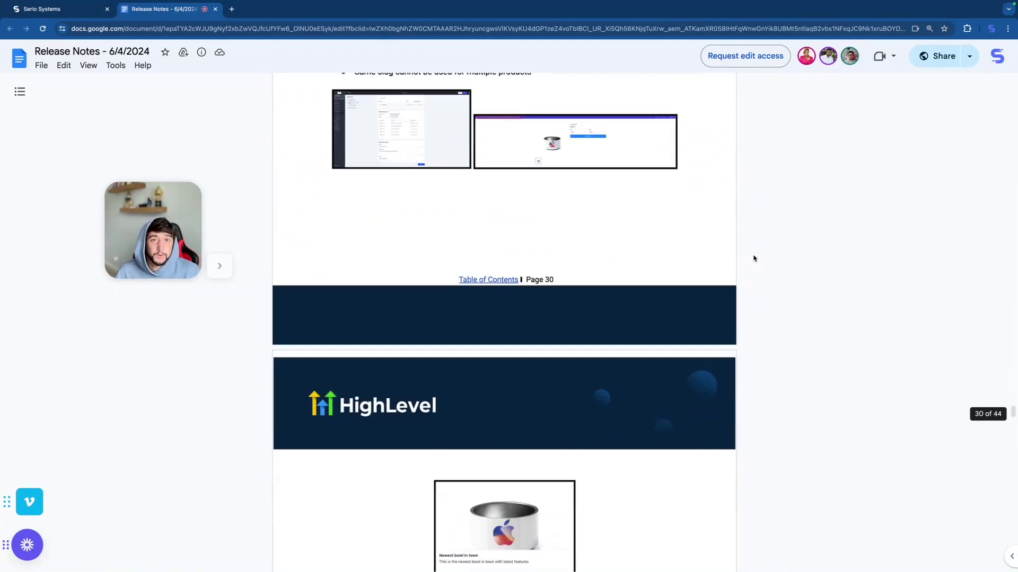
scroll(754, 258, down, 15)
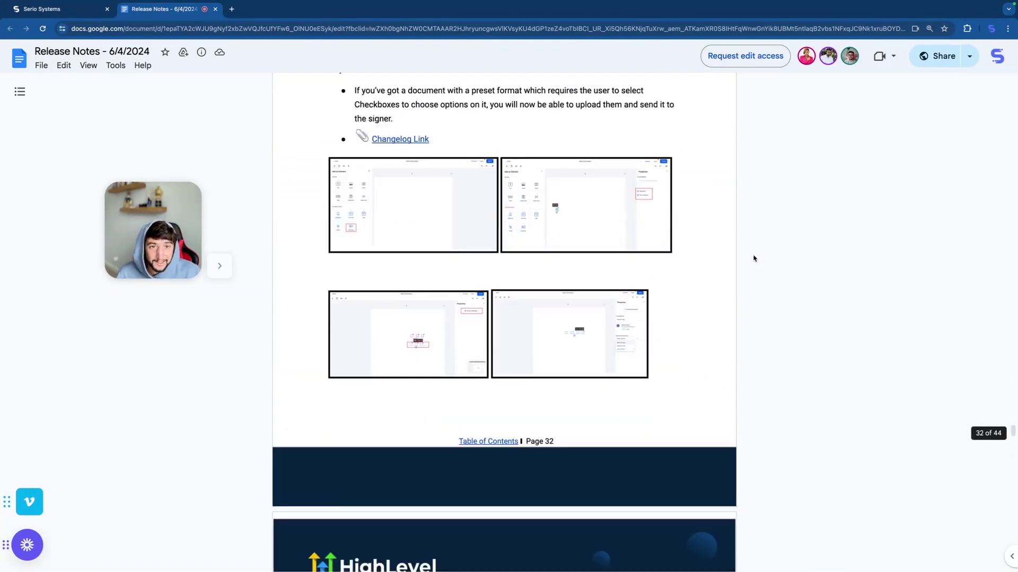
scroll(754, 258, down, 20)
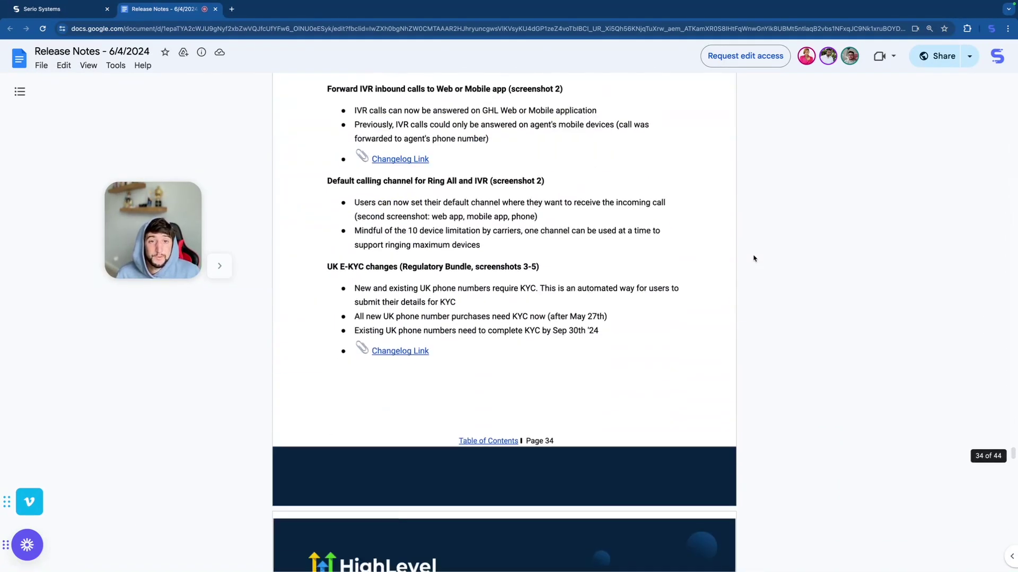
scroll(754, 258, down, 20)
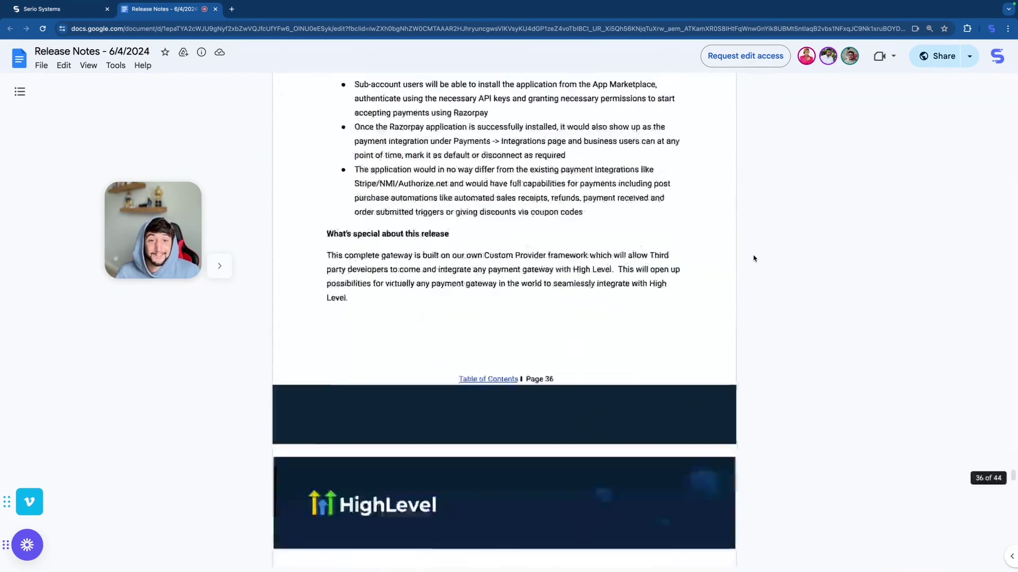
scroll(754, 258, down, 12)
scroll(759, 330, down, 20)
key(super+1)
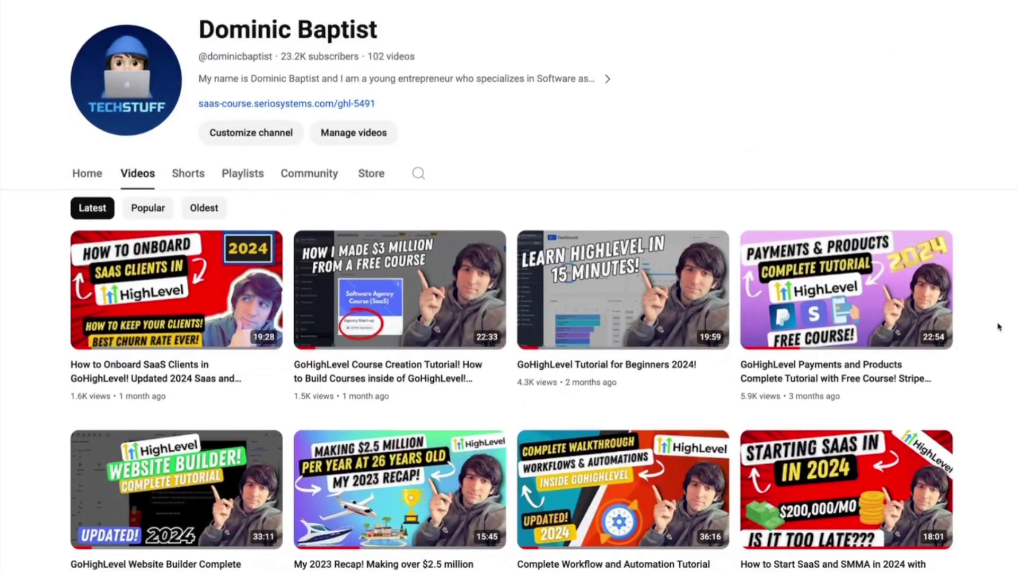
scroll(998, 327, down, 8)
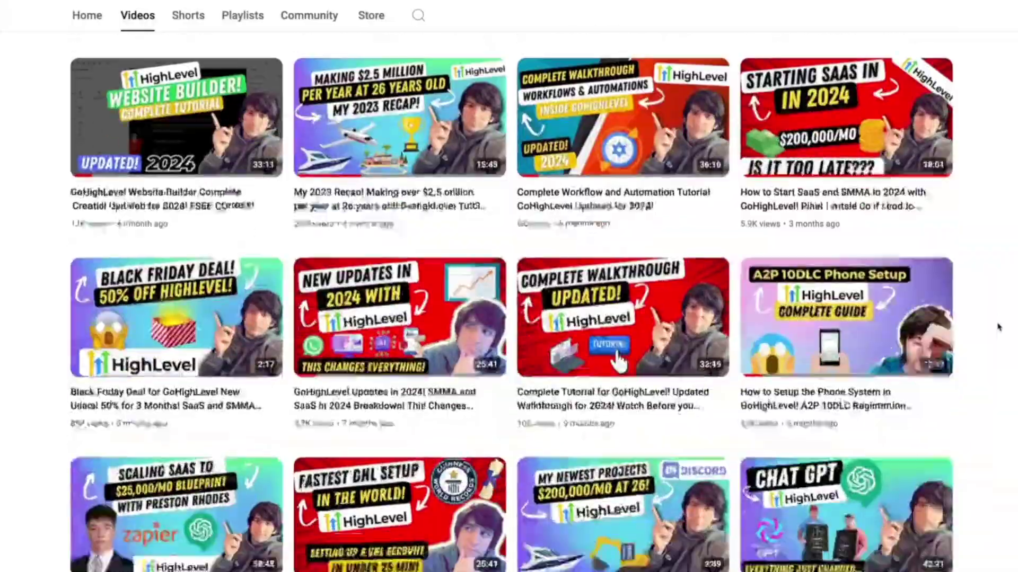
scroll(998, 327, down, 18)
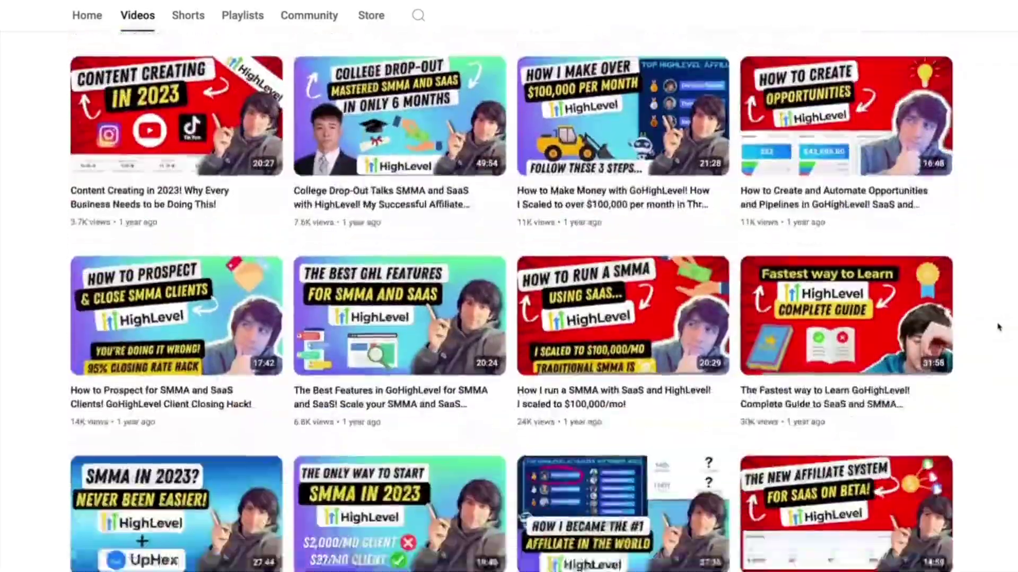
scroll(998, 327, down, 16)
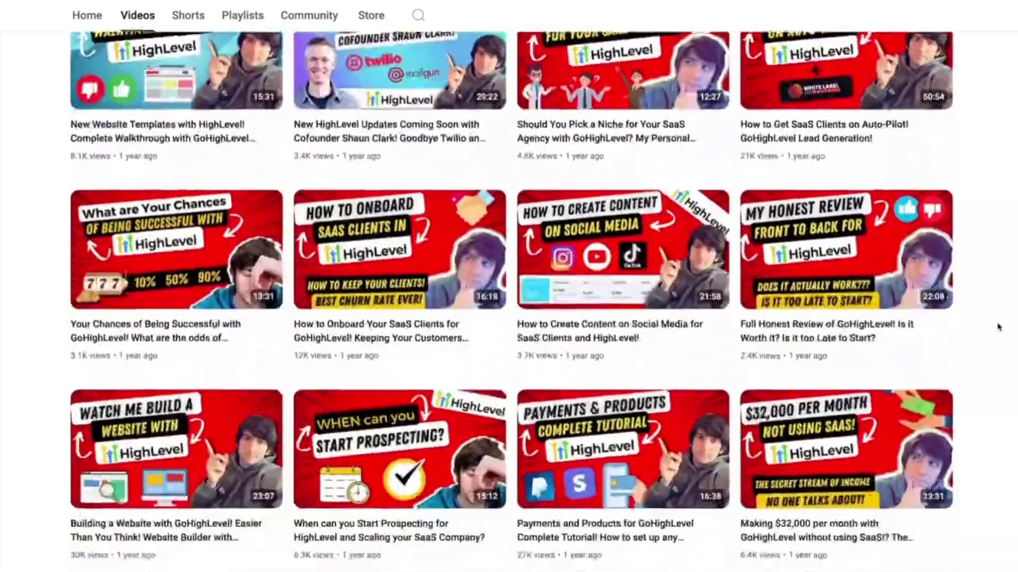
scroll(998, 327, down, 14)
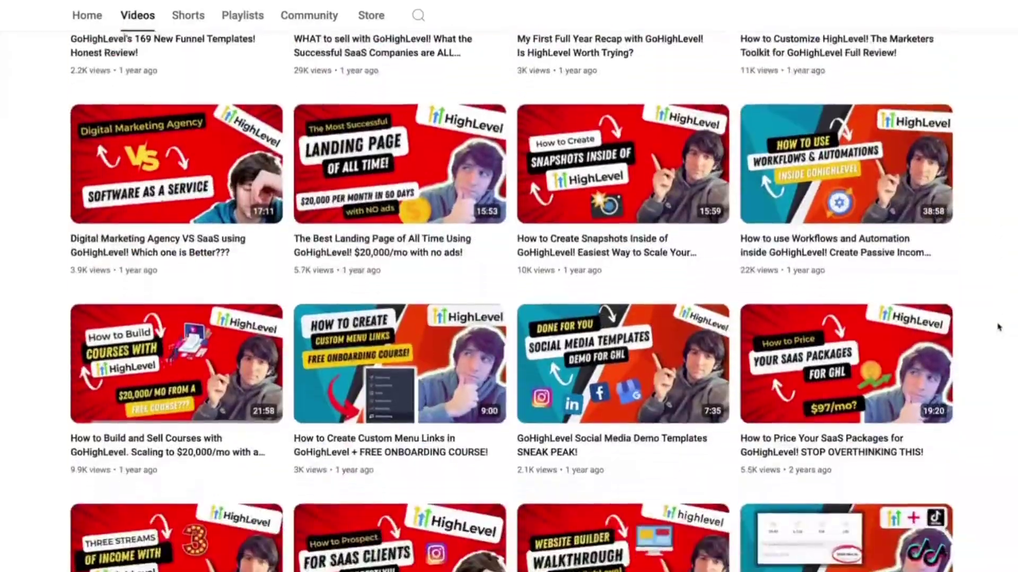
scroll(998, 327, down, 8)
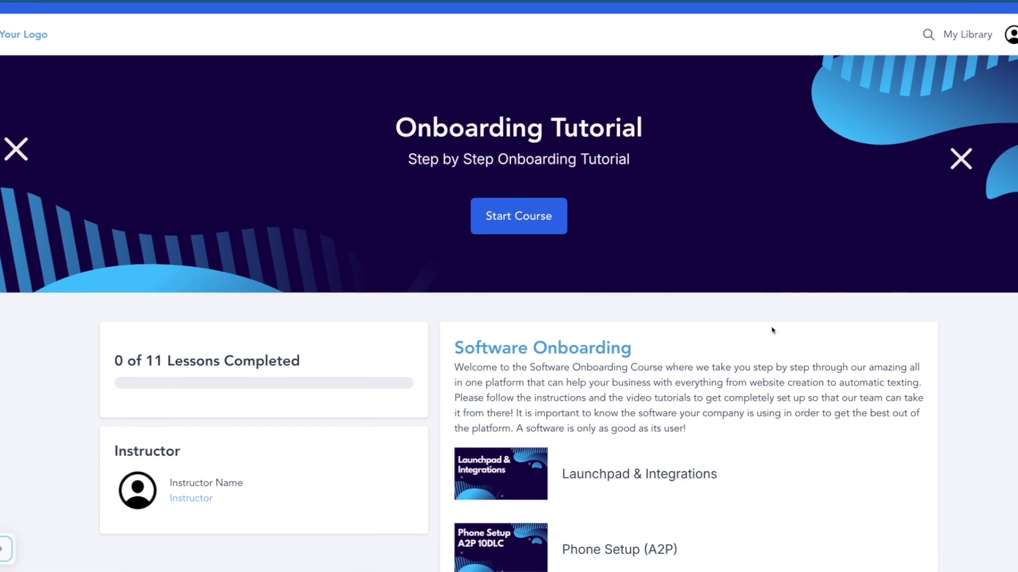
scroll(771, 297, down, 2)
scroll(771, 331, down, 5)
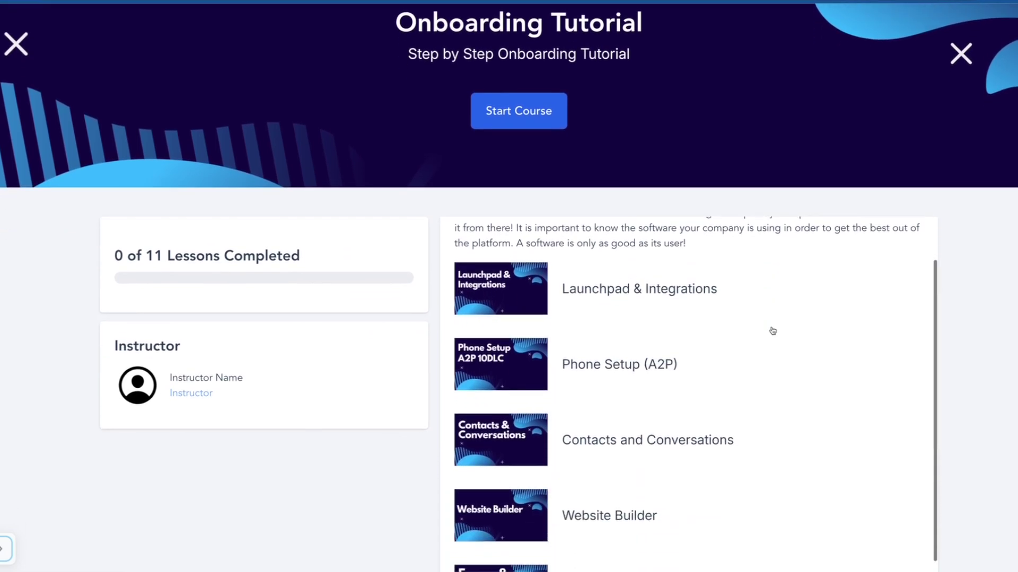
scroll(773, 330, down, 6)
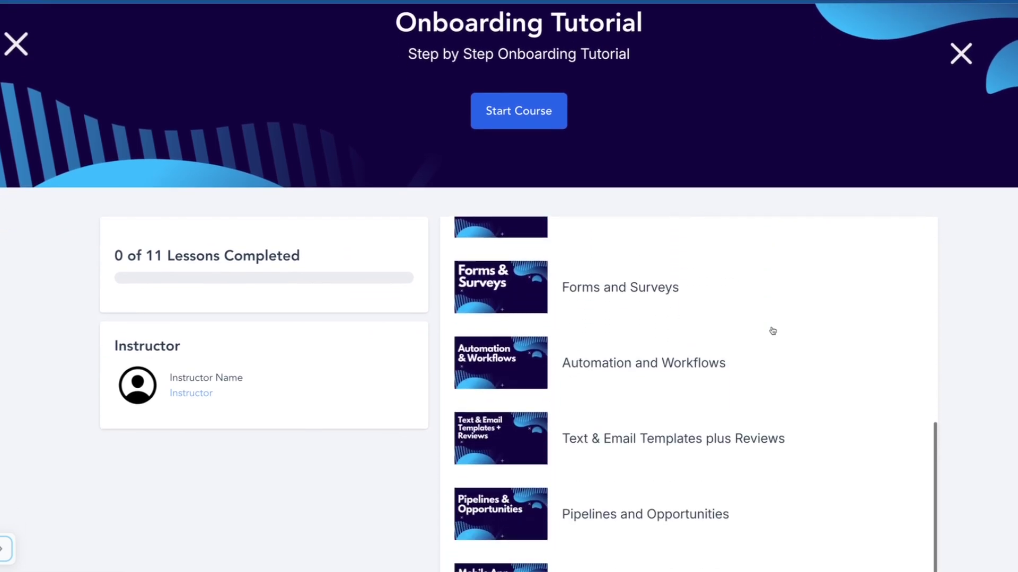
scroll(772, 330, down, 5)
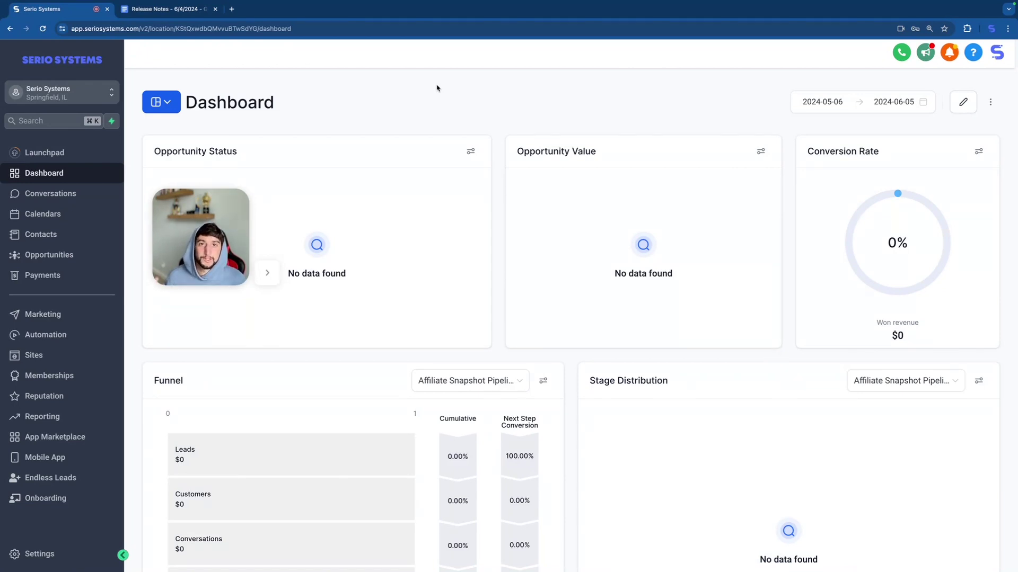
Show the Calendars week view for August 2024, listing calendars instead of users
click(90, 214)
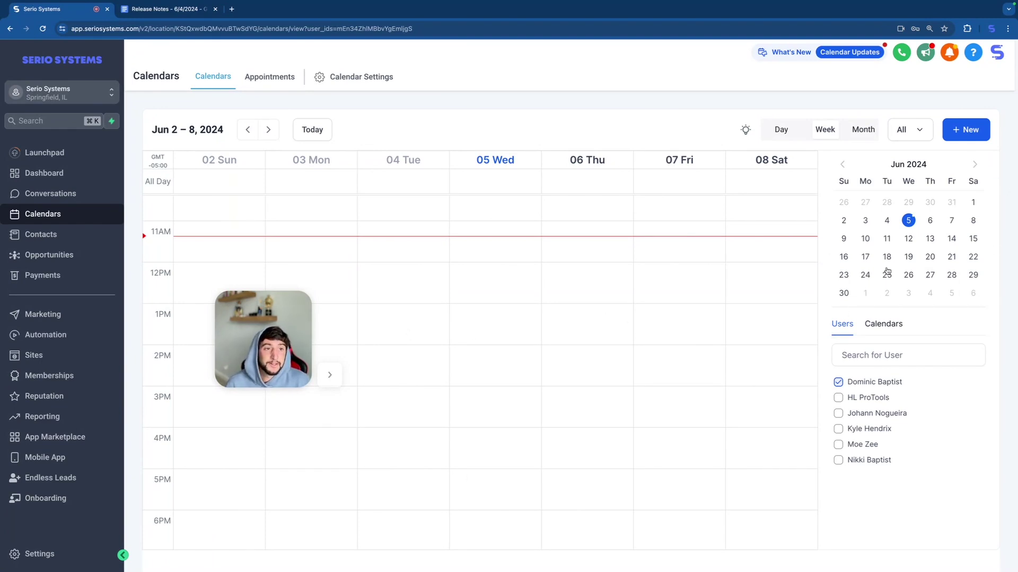
click(974, 166)
click(974, 167)
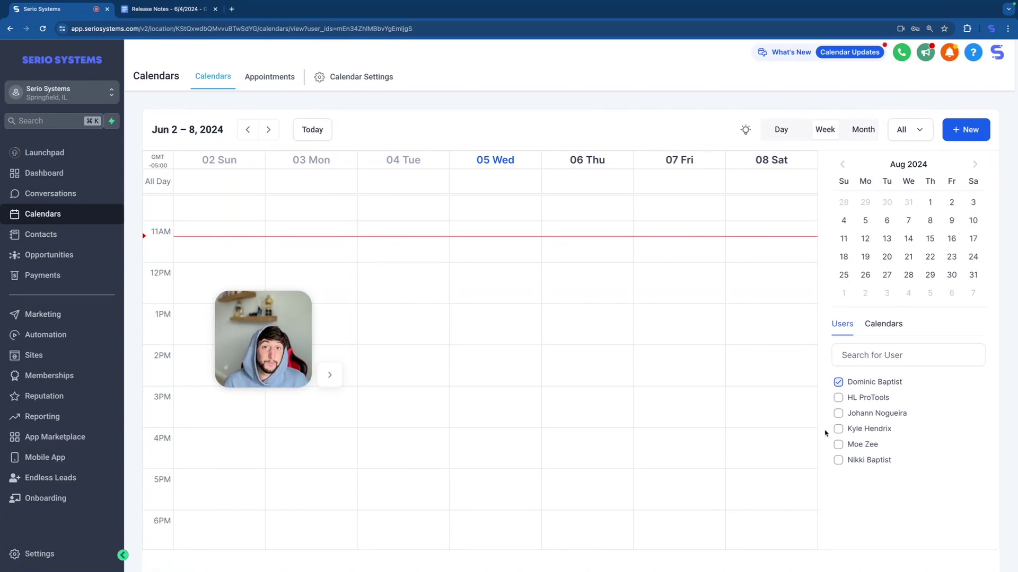
click(879, 327)
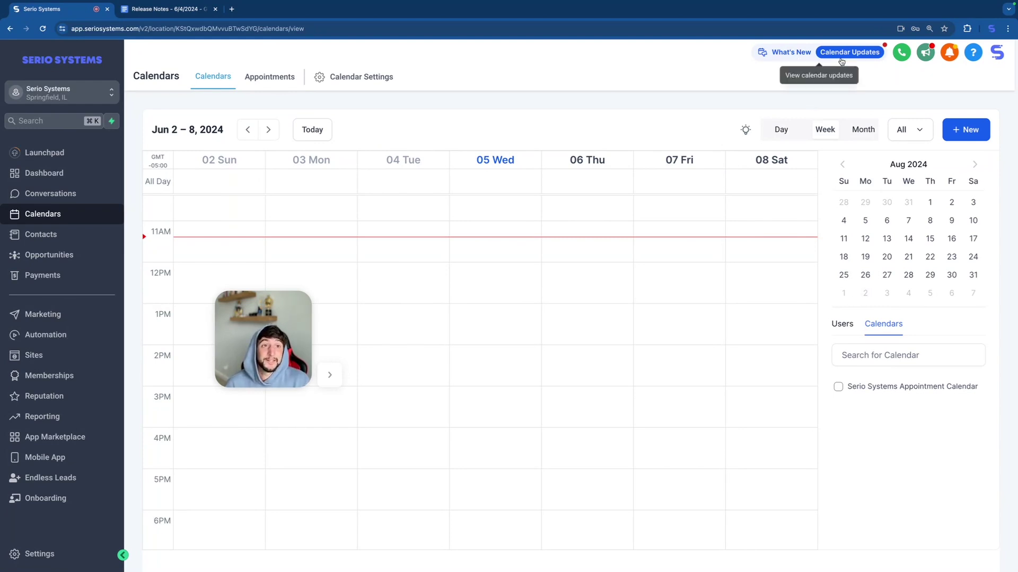
click(841, 62)
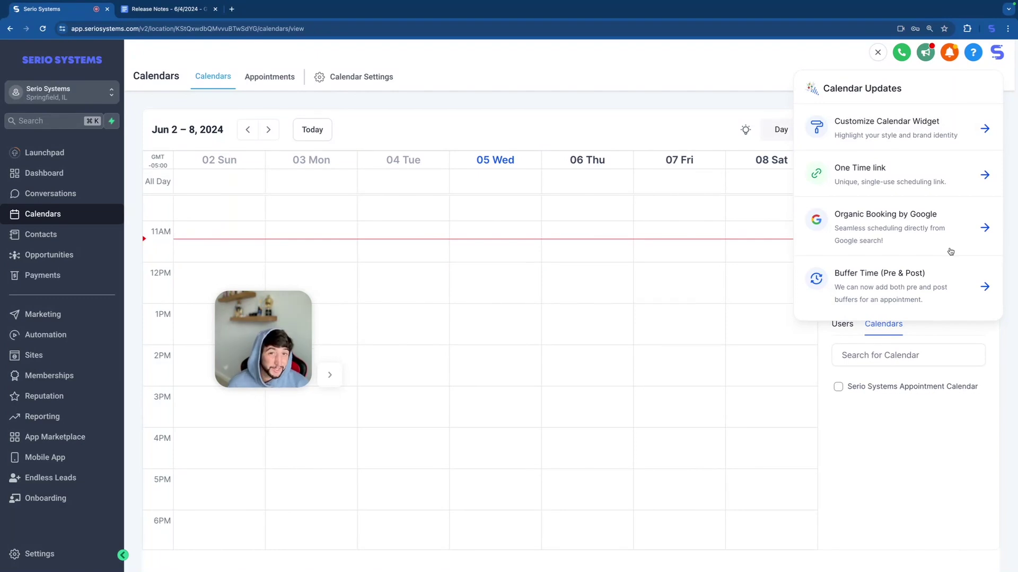
click(555, 81)
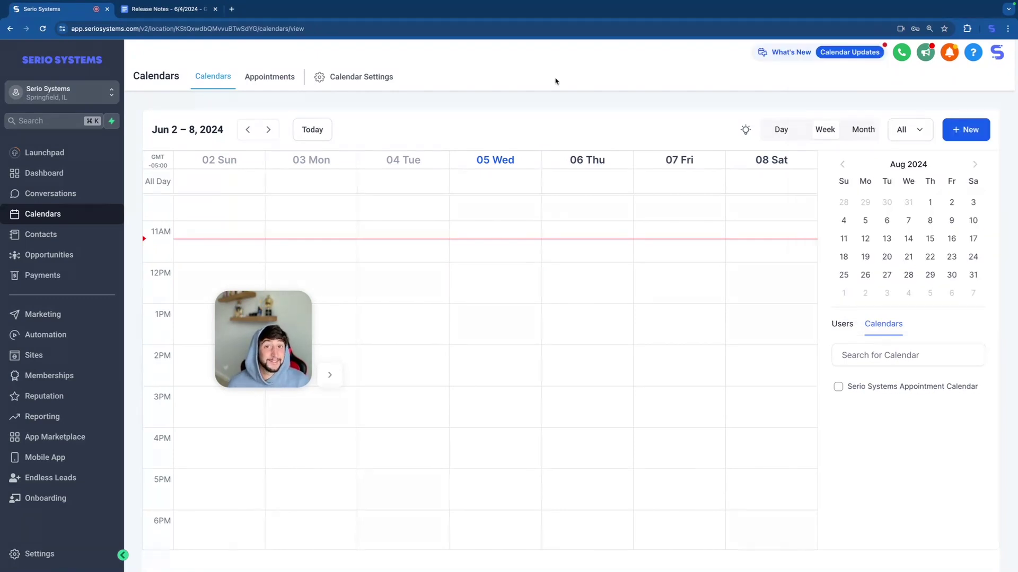
In Calendar Settings, start a new Service Calendar, then go back to the scheduling type chooser
click(355, 81)
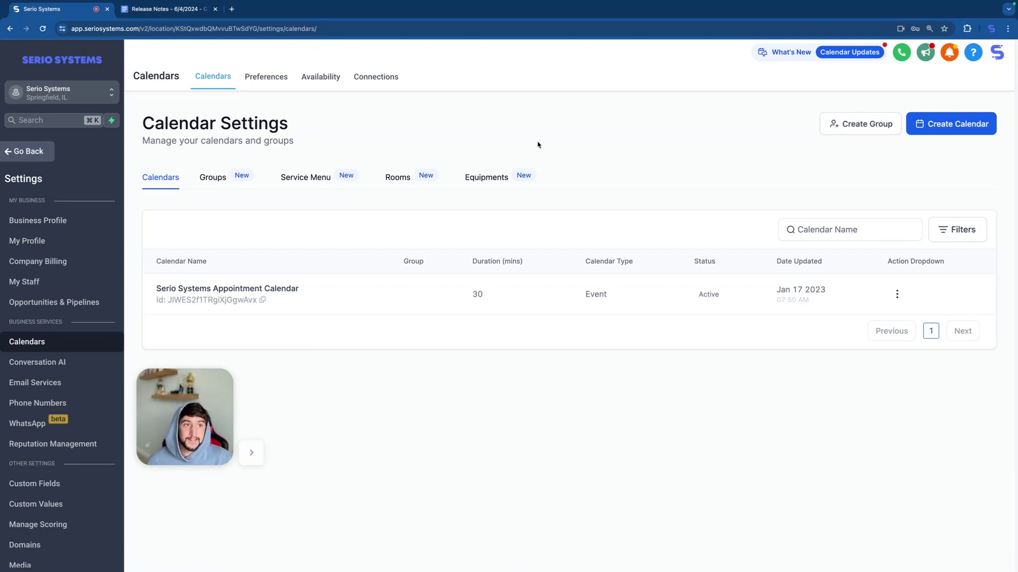
click(953, 133)
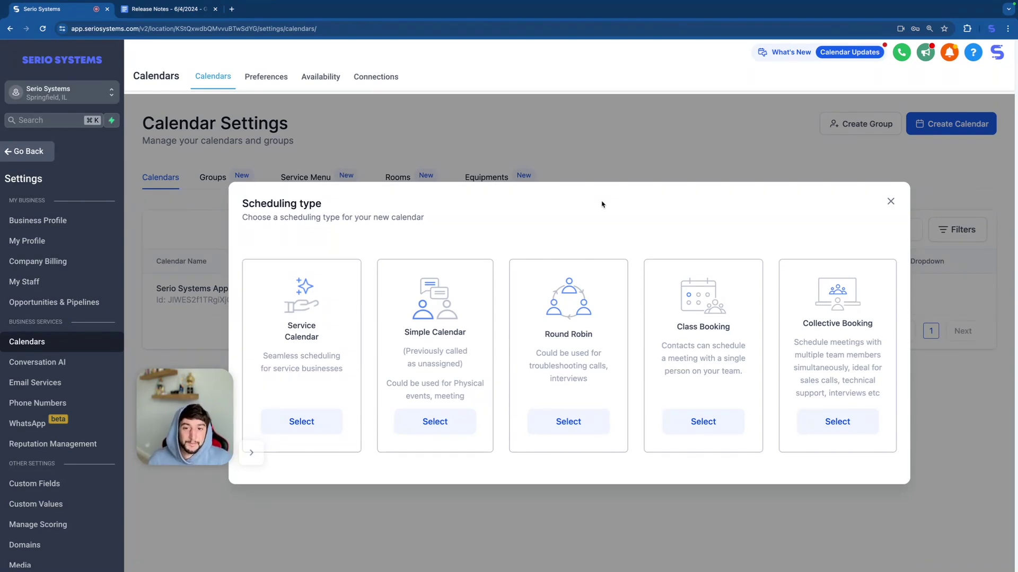
click(307, 421)
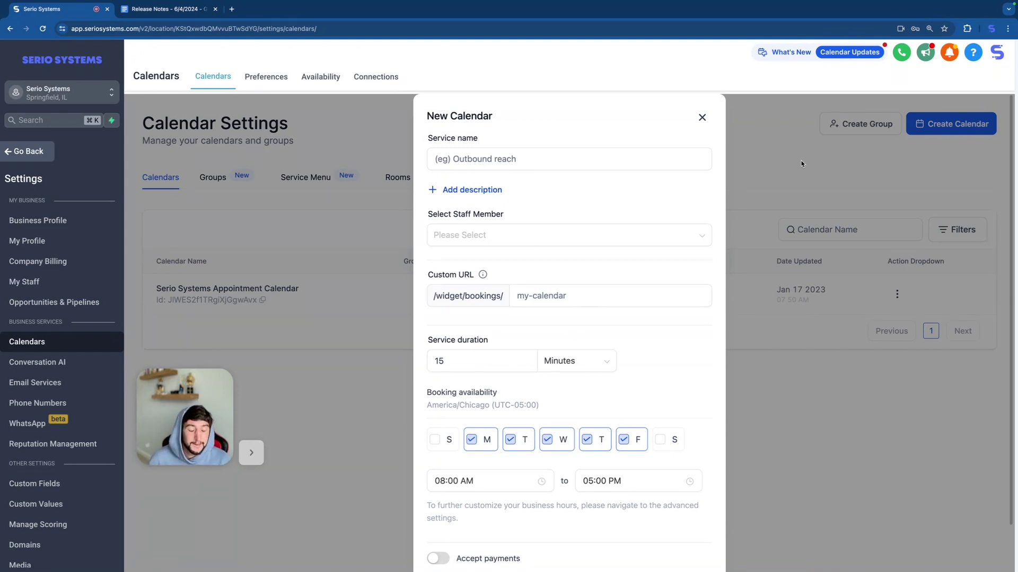
click(802, 164)
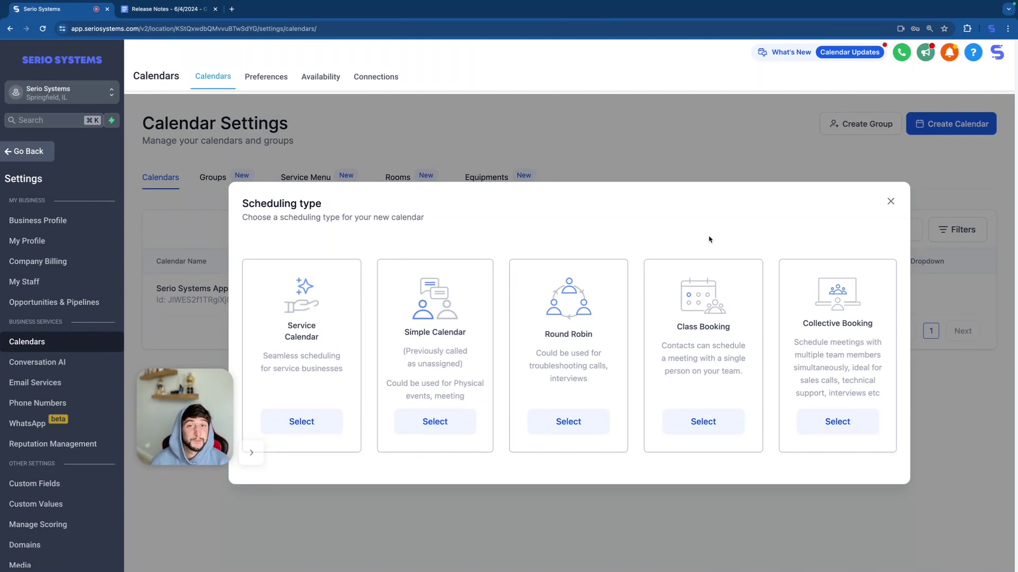
Close the scheduling type chooser, view the empty Groups and Service Menu lists, and start a new service menu
click(892, 200)
click(212, 176)
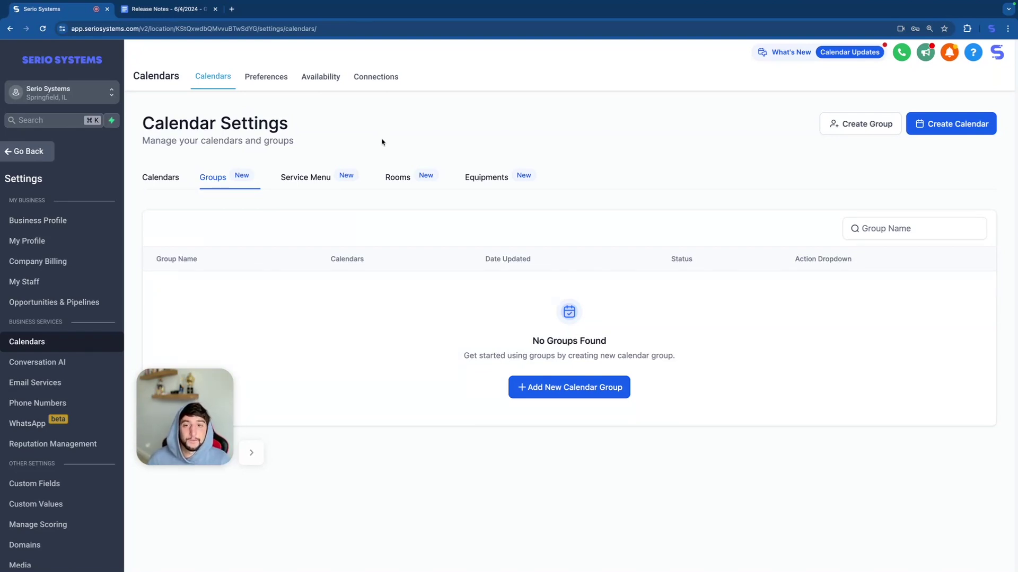
click(314, 177)
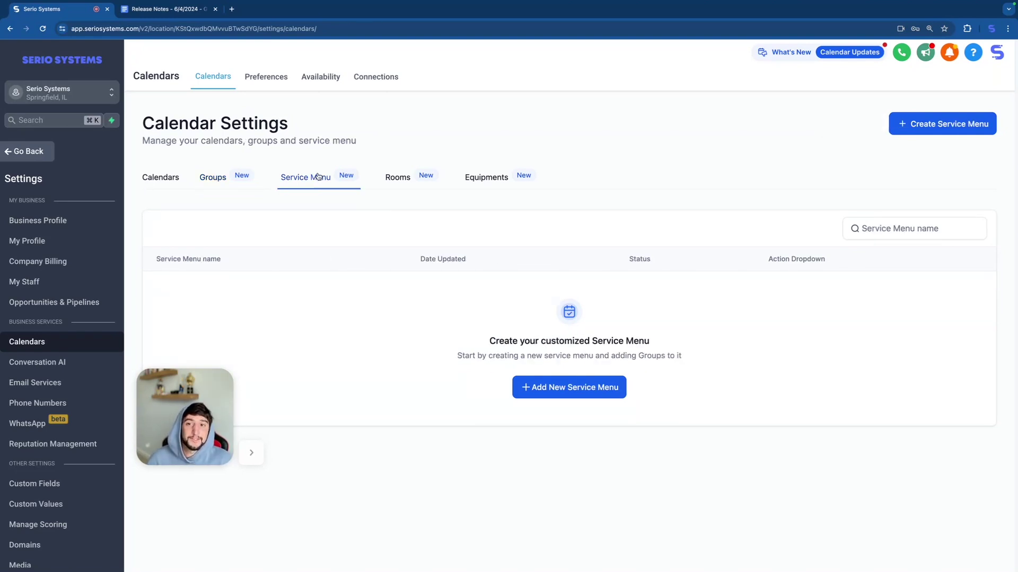
click(947, 127)
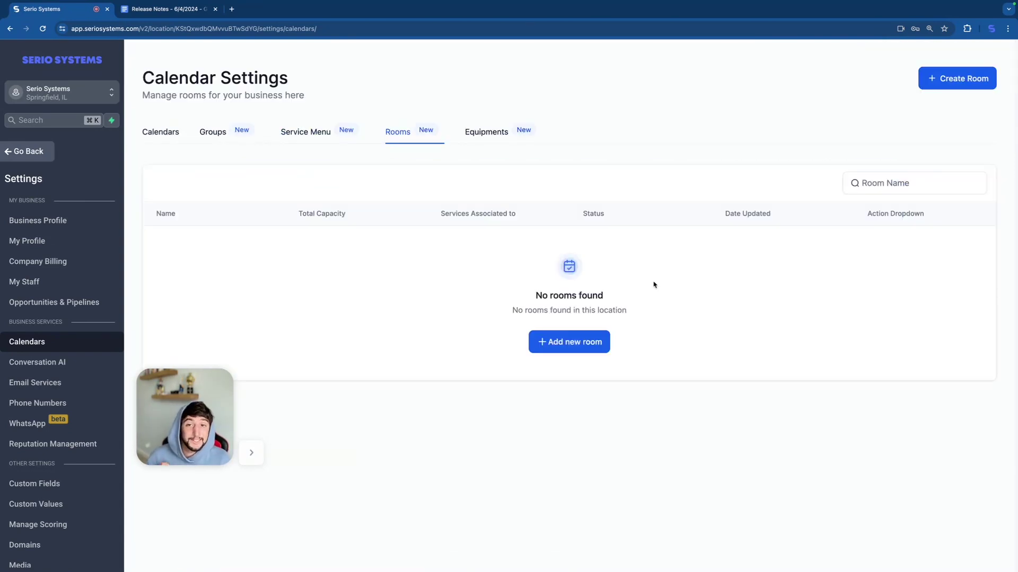
Start a new room and discard it, then open and discard a new equipment form
click(950, 83)
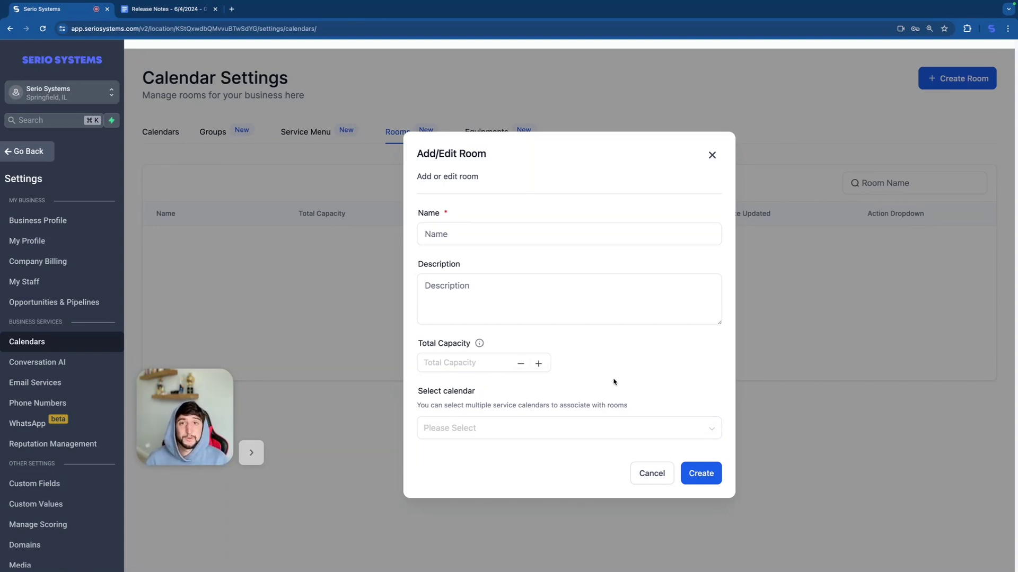
click(495, 126)
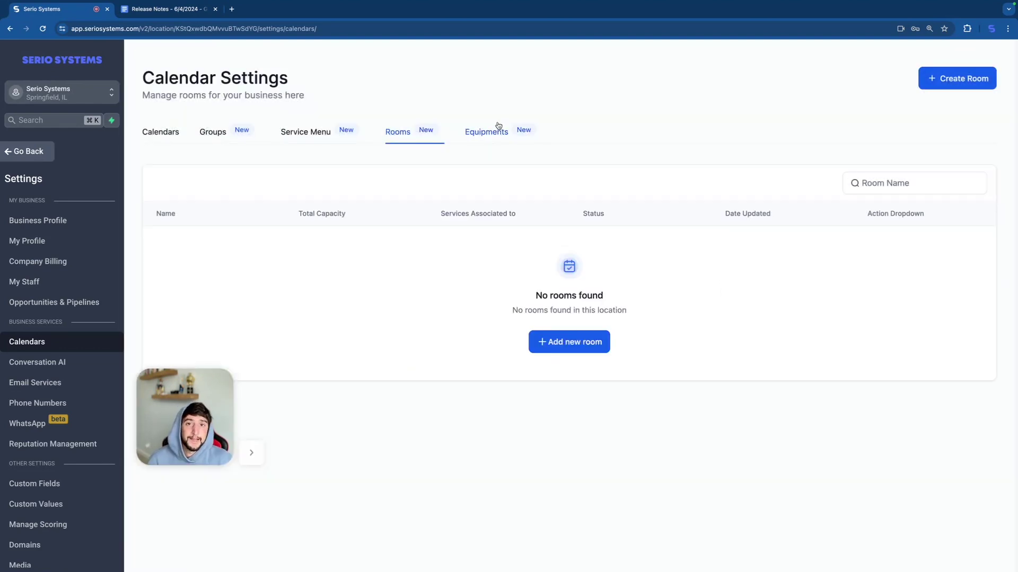
click(486, 132)
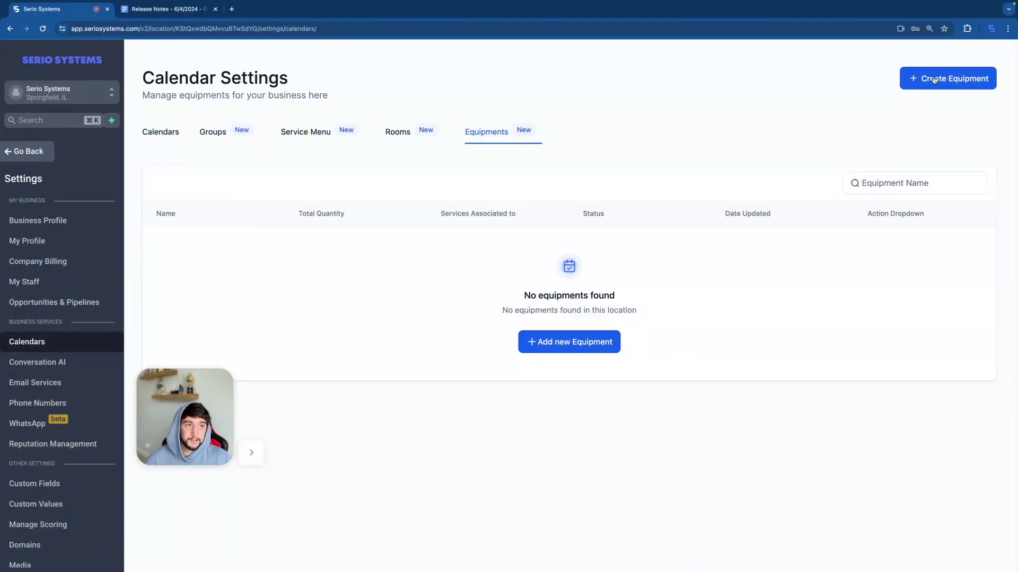
click(931, 81)
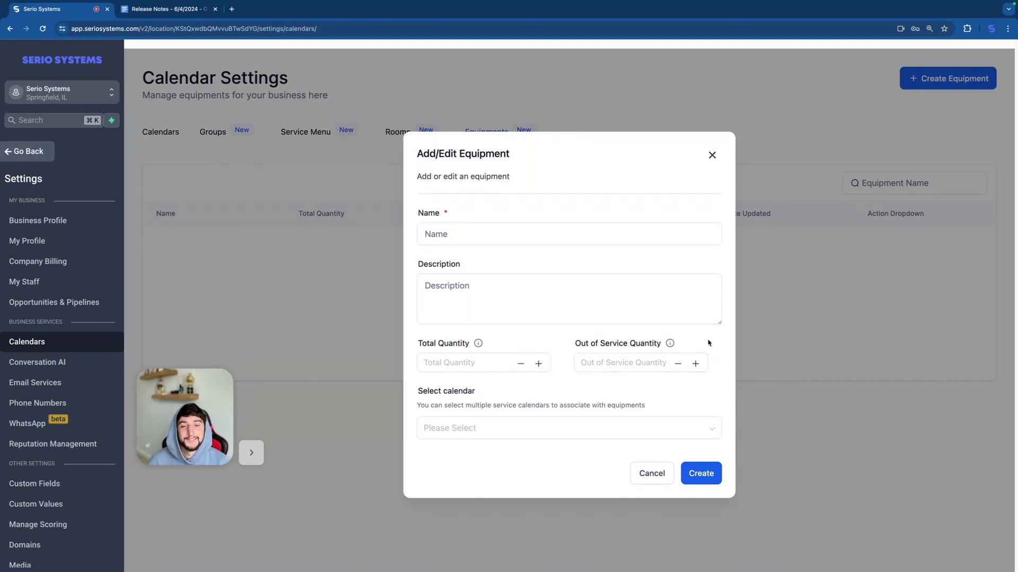
click(598, 99)
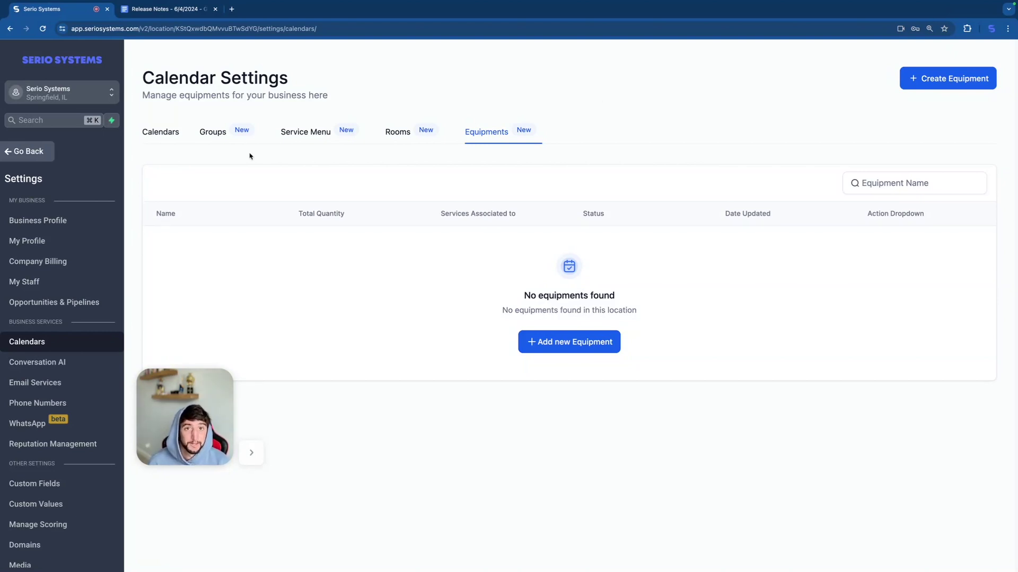
Open the Marketing Affiliate Manager dashboard showing $0.00 revenue, 0% conversion and 0 customers
click(29, 151)
click(43, 314)
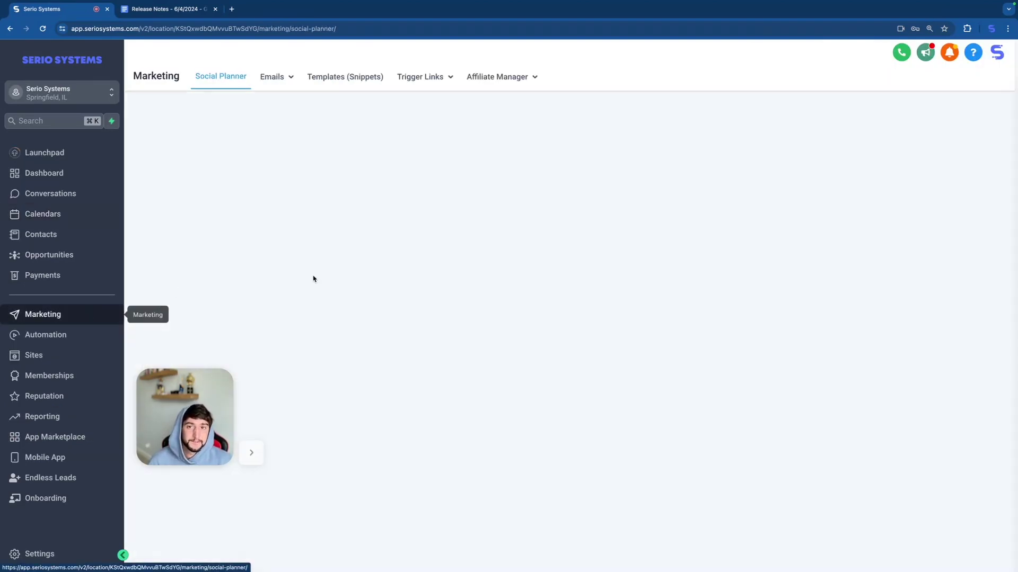
mouse_move(501, 77)
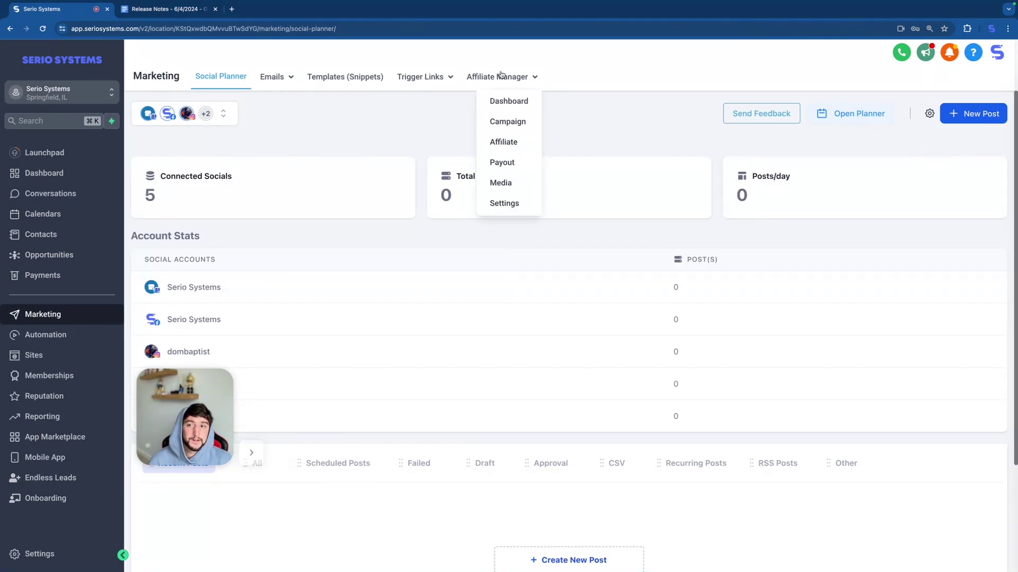
click(507, 106)
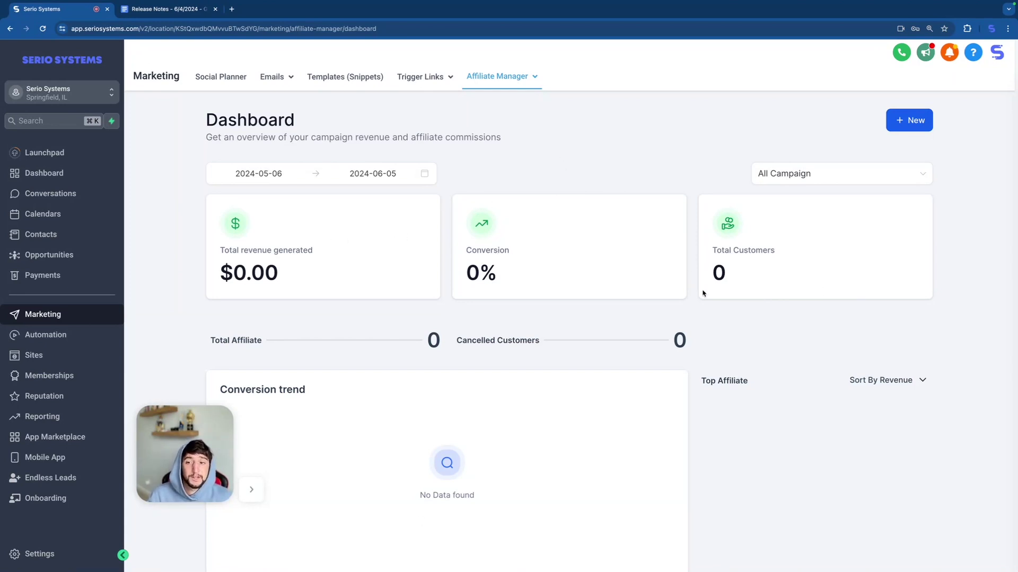
mouse_move(522, 86)
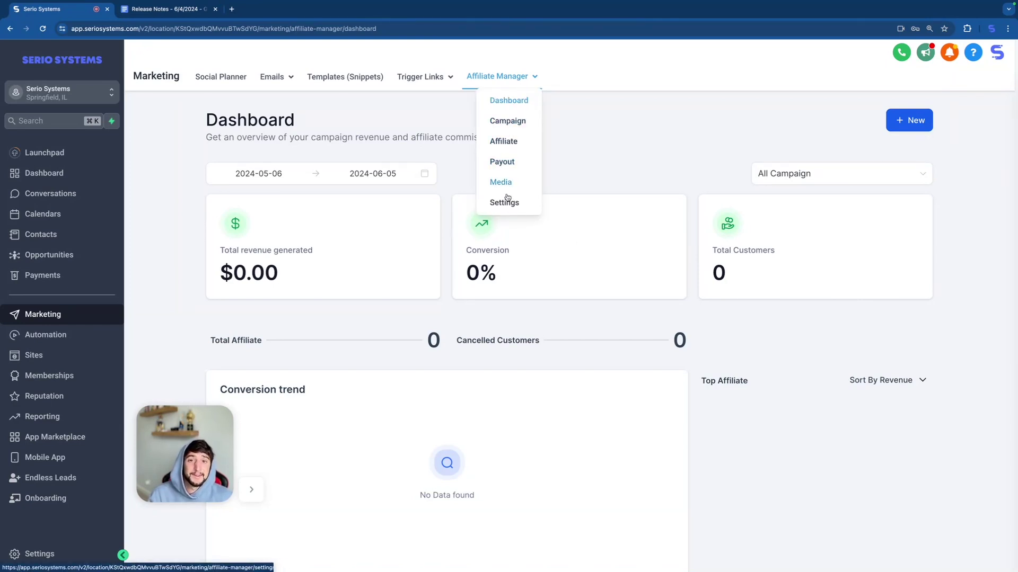
Open the Affiliate Manager Campaign page listing the paused Professional Plan campaign
click(513, 126)
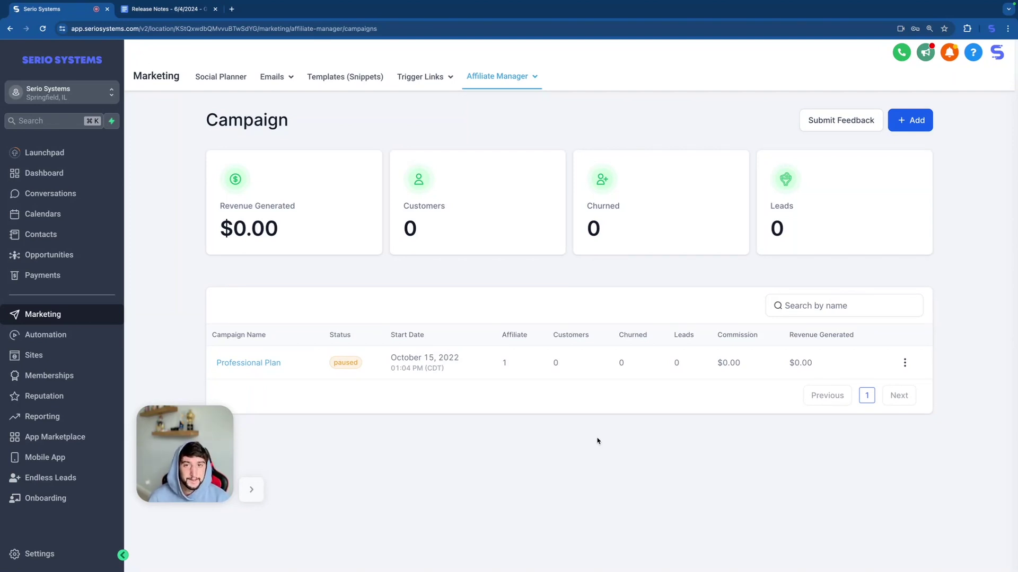
Browse the Affiliate Manager's Affiliate, Payout and Media pages in turn
mouse_move(514, 79)
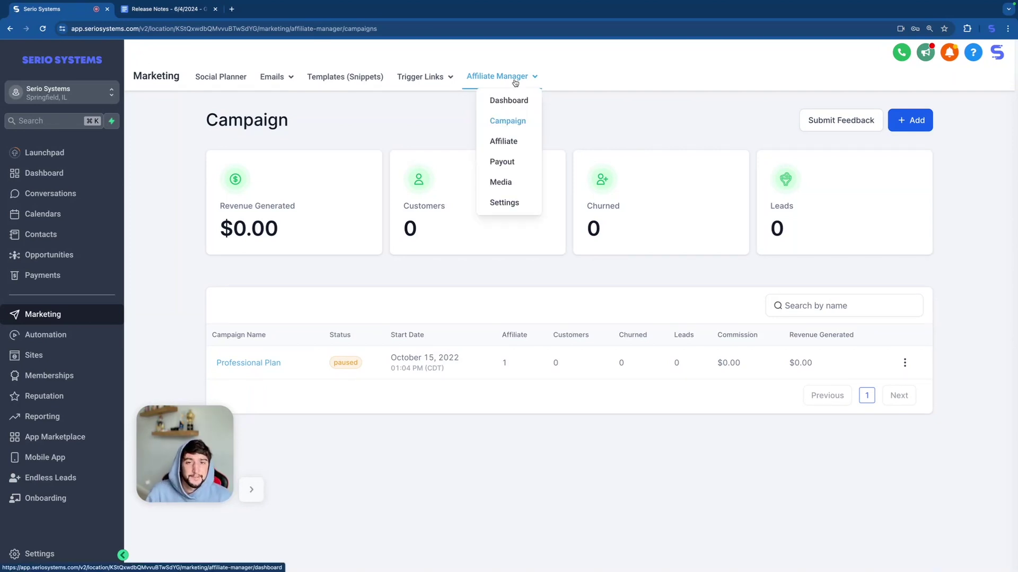
click(500, 143)
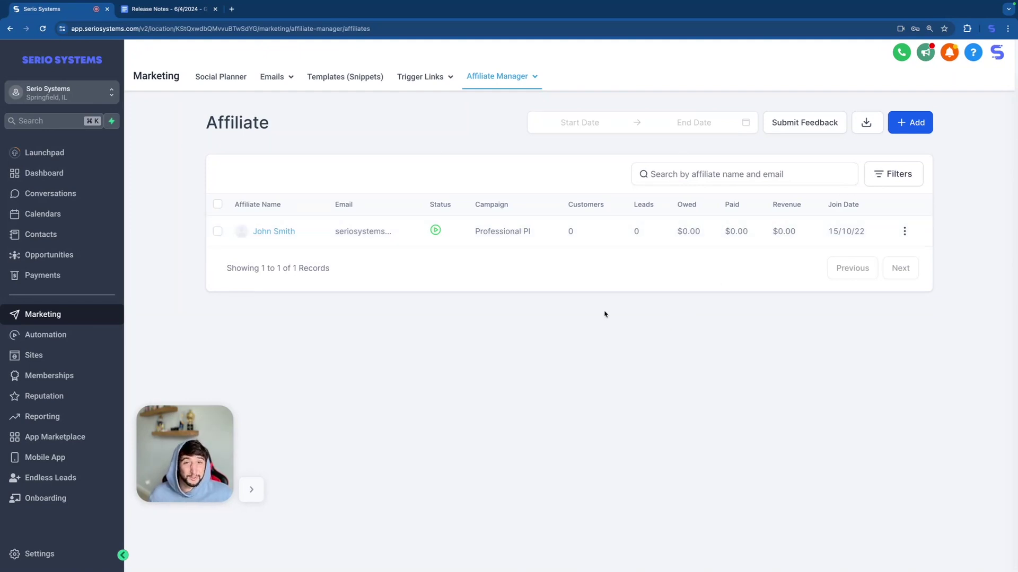
mouse_move(497, 76)
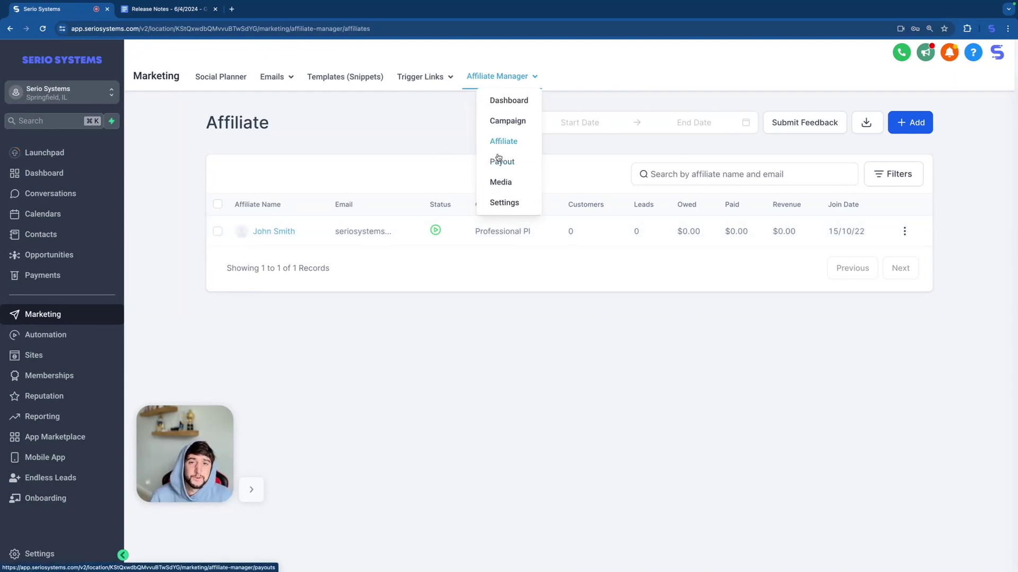
click(498, 162)
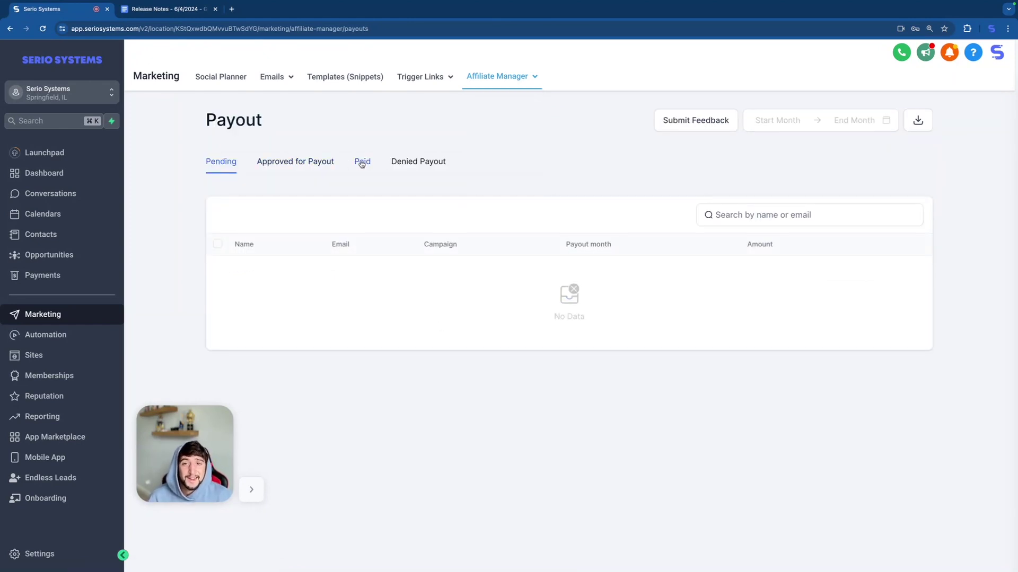
mouse_move(497, 76)
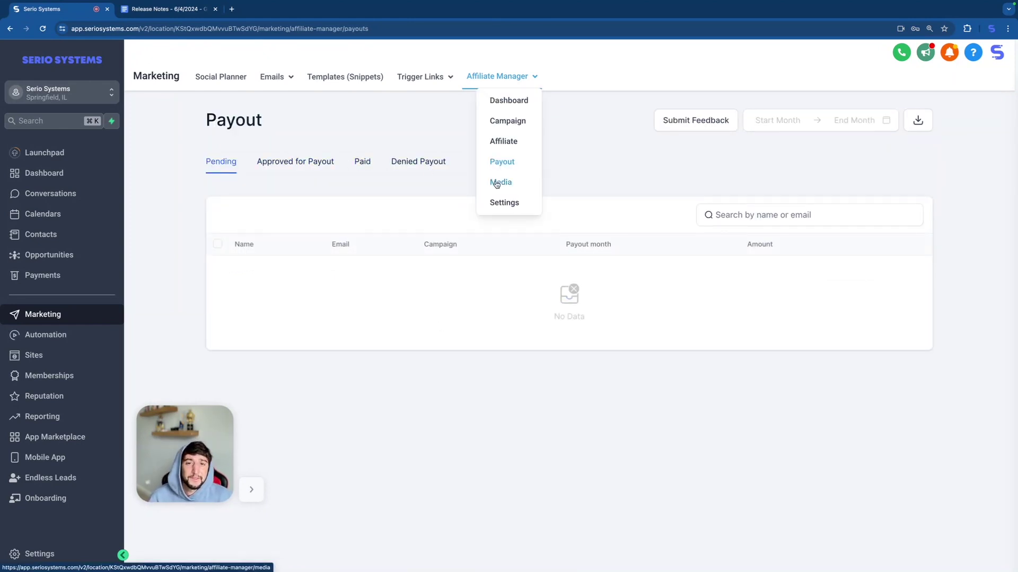
click(499, 182)
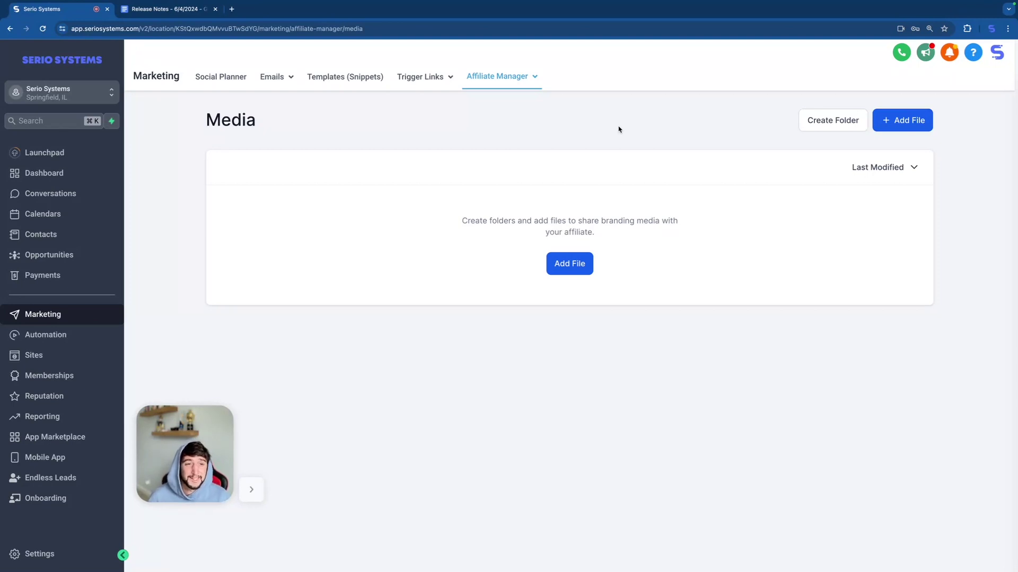
Open Affiliate Manager Settings and inspect the Payout Terms options, leaving Net-15 selected
mouse_move(535, 76)
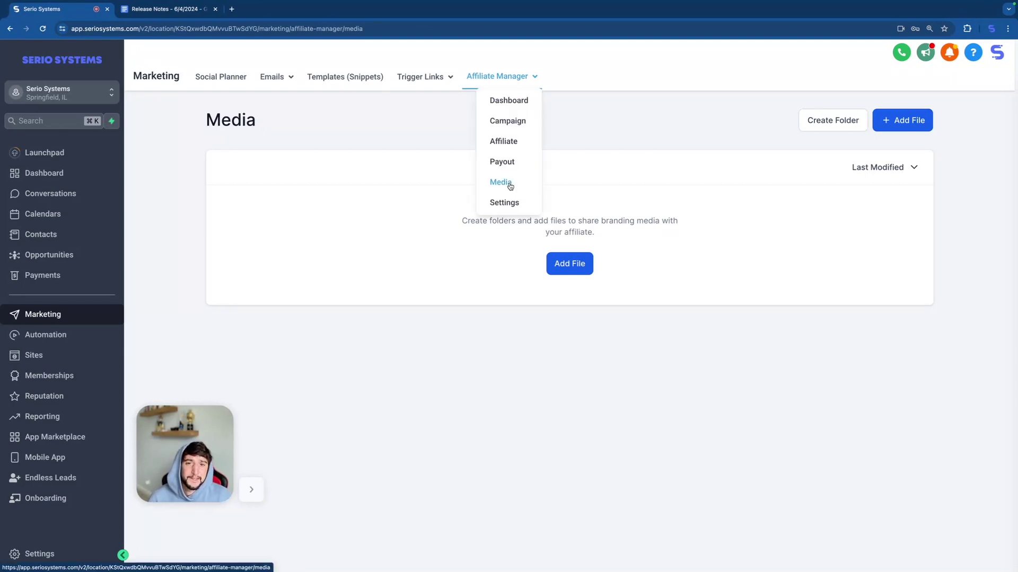
click(507, 202)
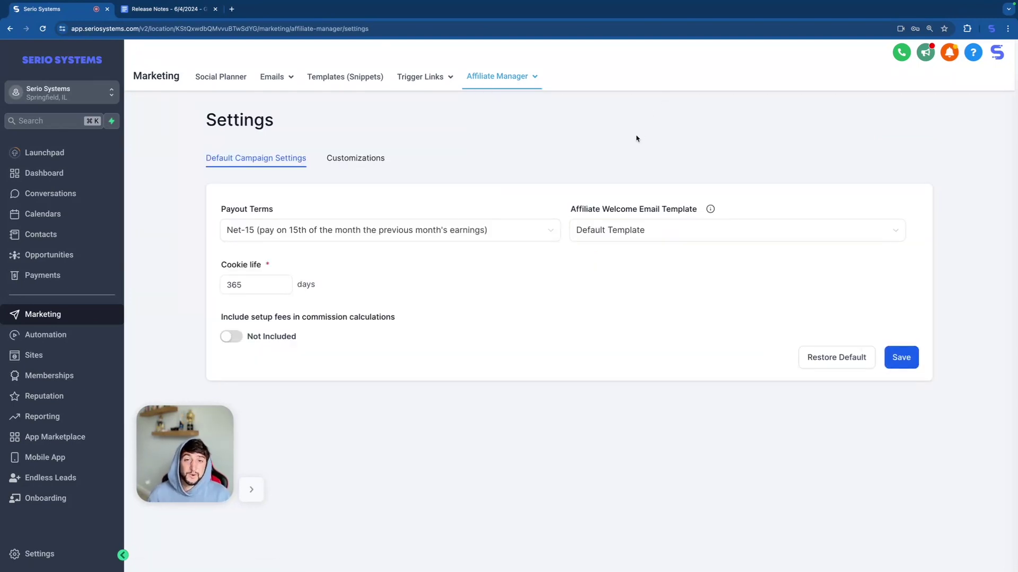
click(523, 226)
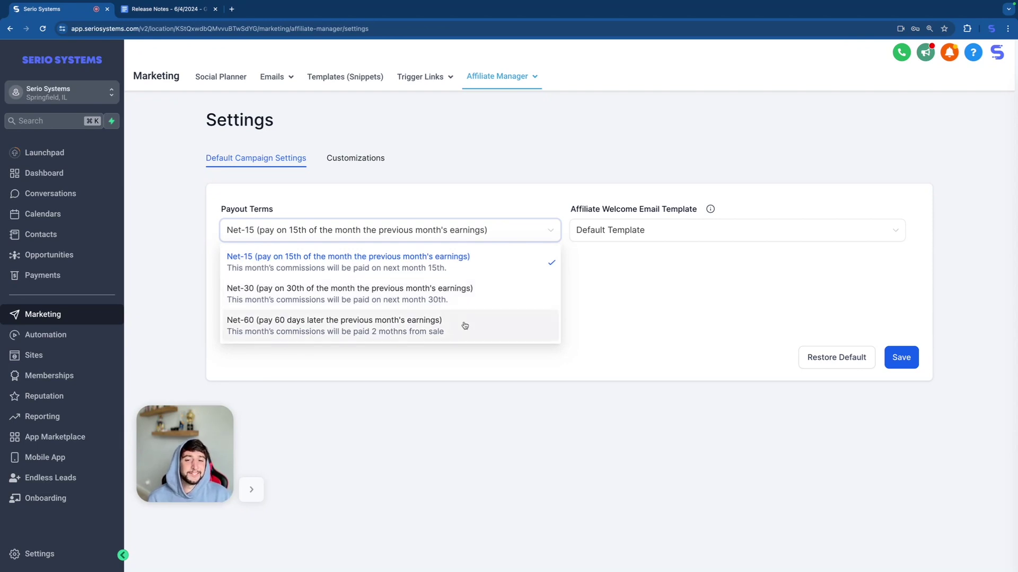
key(Escape)
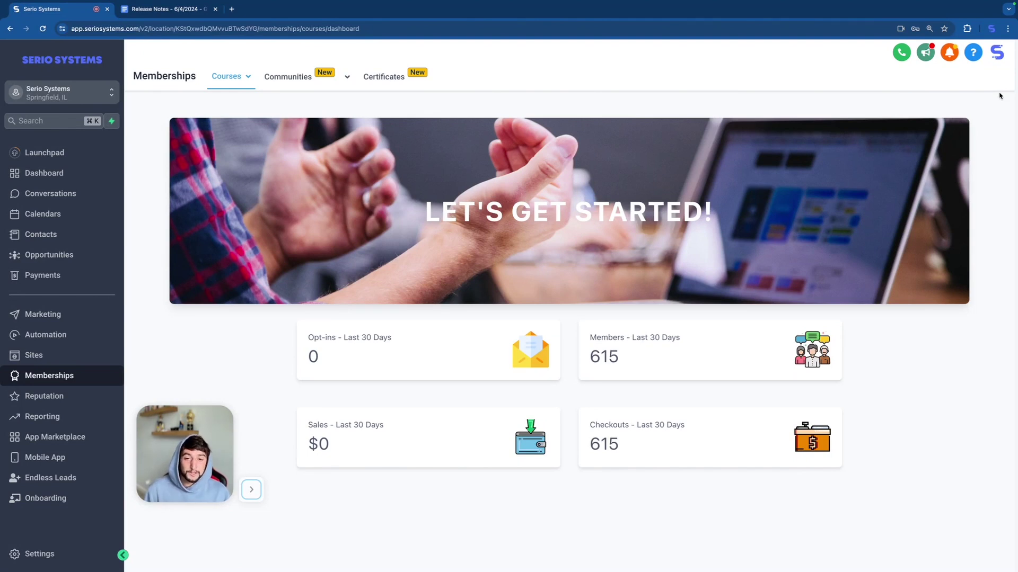
Under Courses > Products, create a new product starting from scratch
click(232, 76)
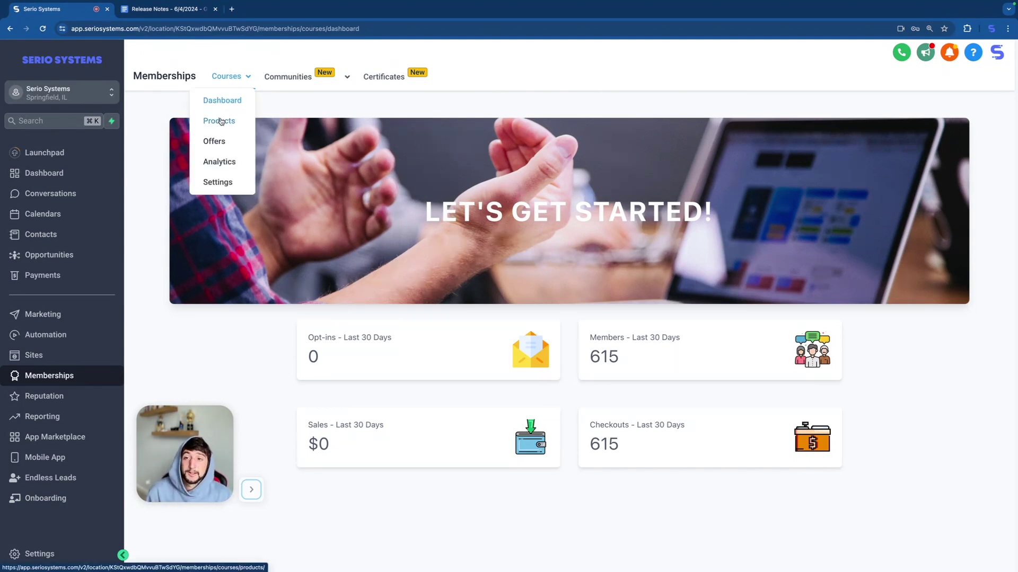
click(219, 121)
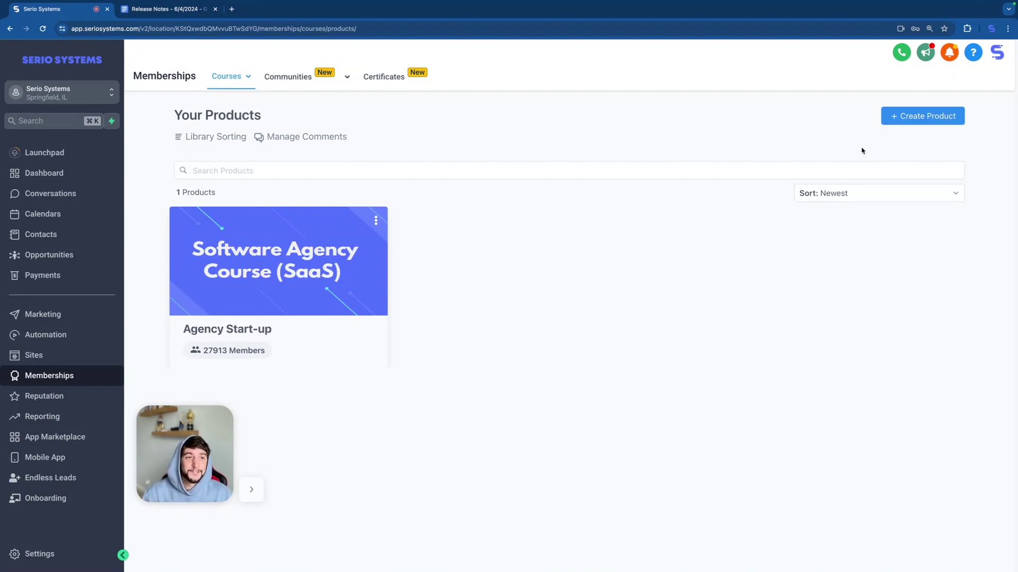
click(896, 118)
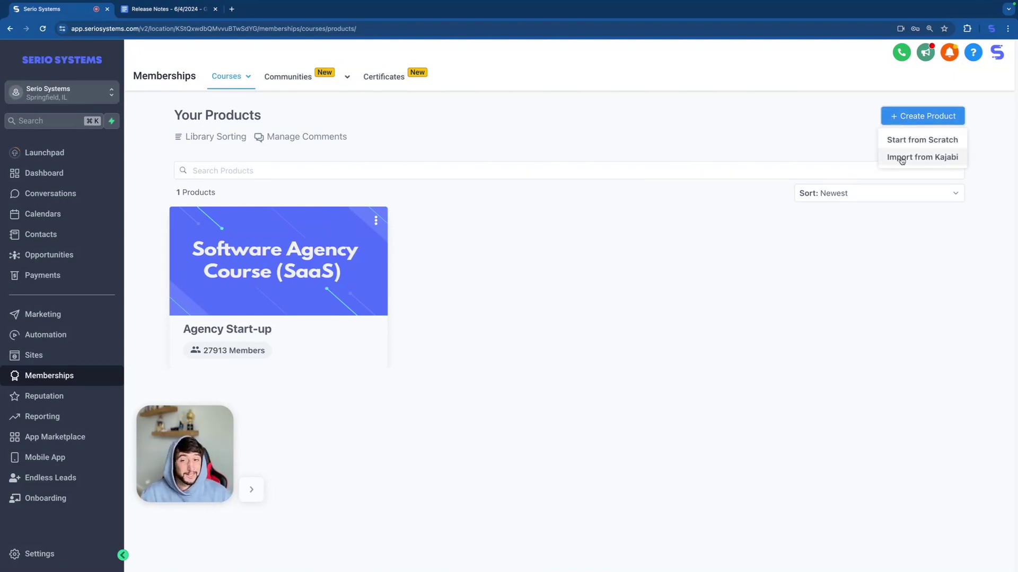
click(904, 140)
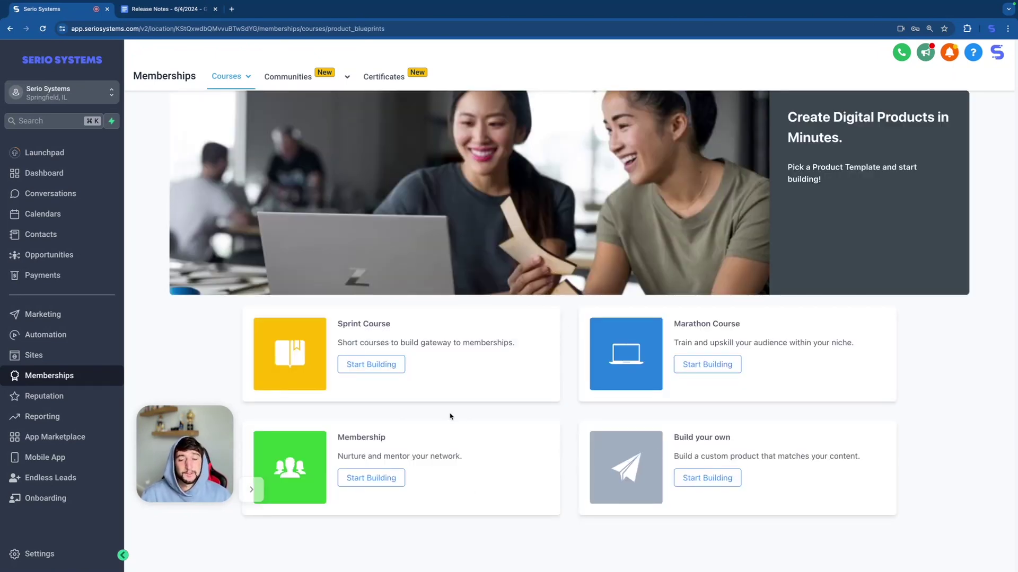
Create a Marathon Course product named 'test course' and look over its course outline
click(721, 365)
text(test course)
key(Return)
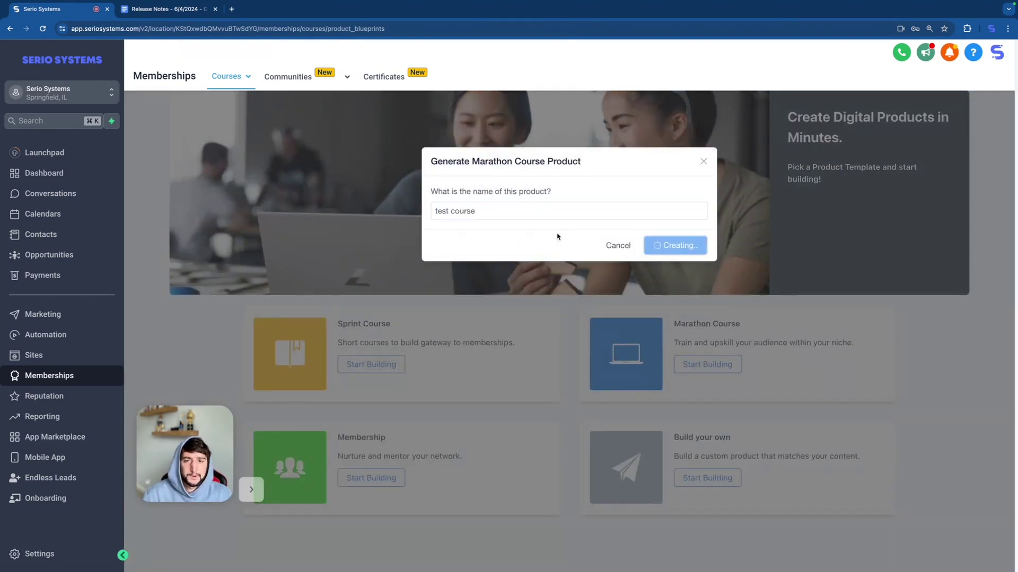
scroll(412, 407, down, 2)
scroll(412, 406, down, 3)
scroll(412, 407, up, 5)
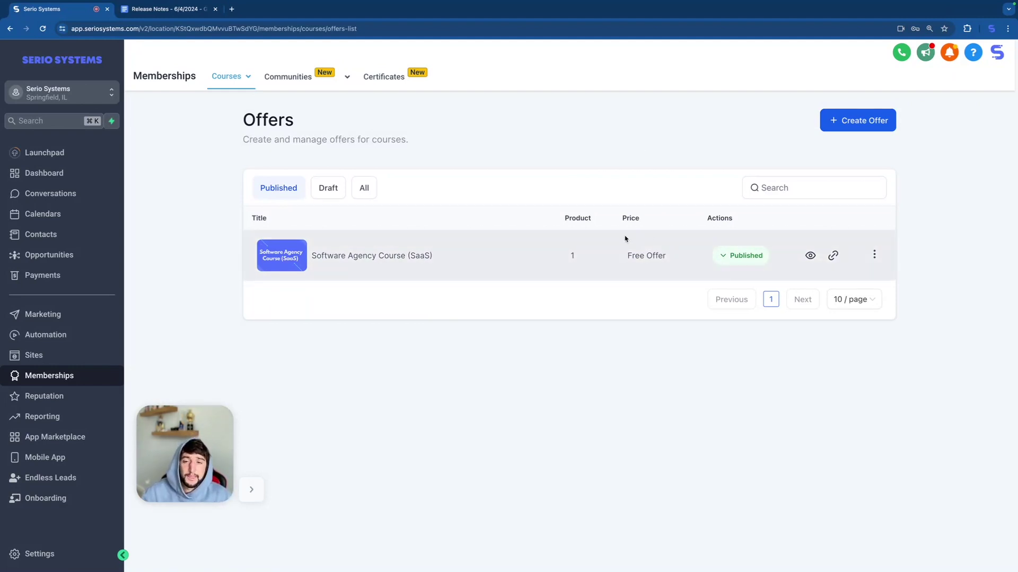
View the share link of the Software Agency Course (SaaS) offer, then go to Sites funnels
click(386, 258)
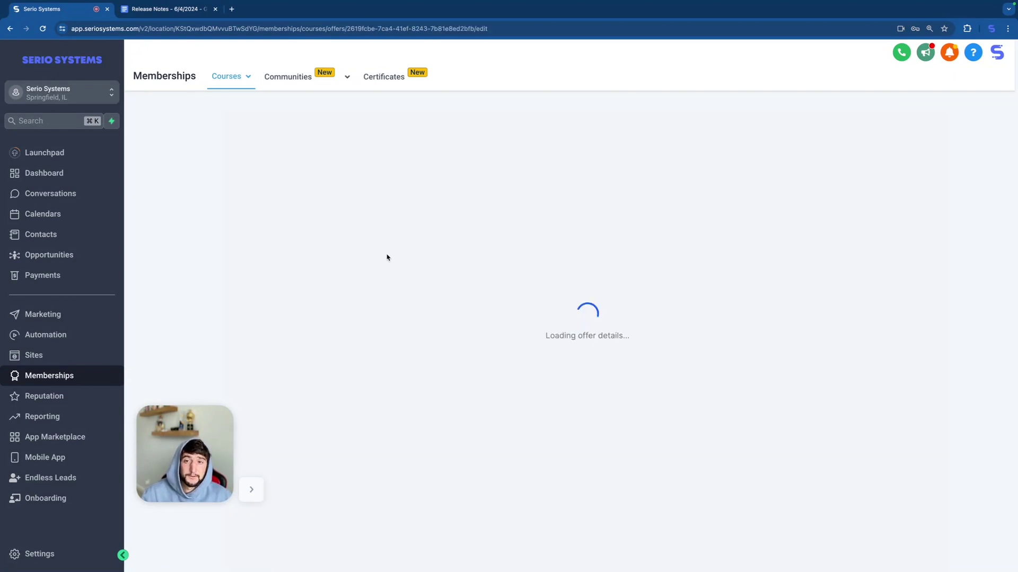
click(315, 179)
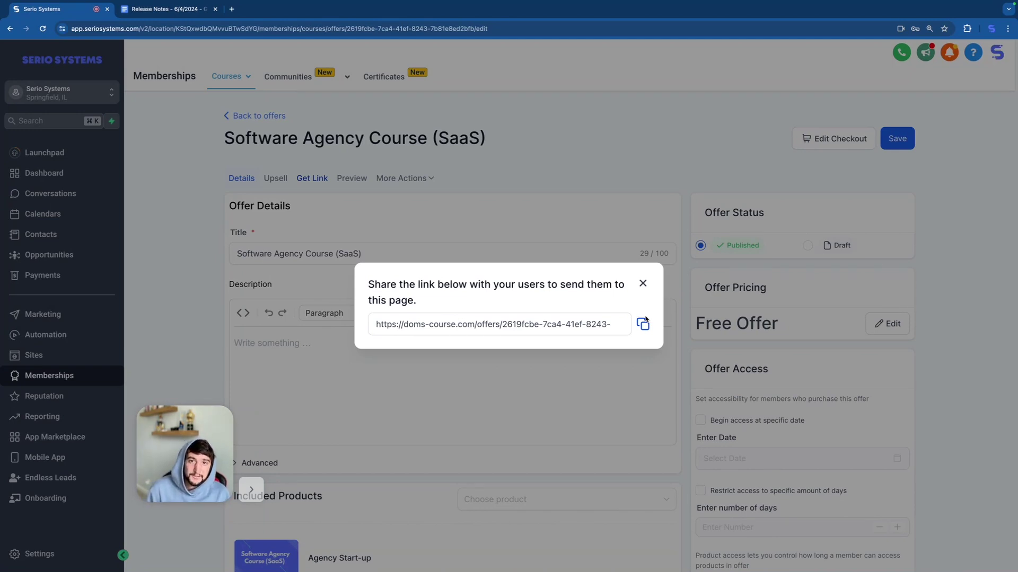
click(643, 323)
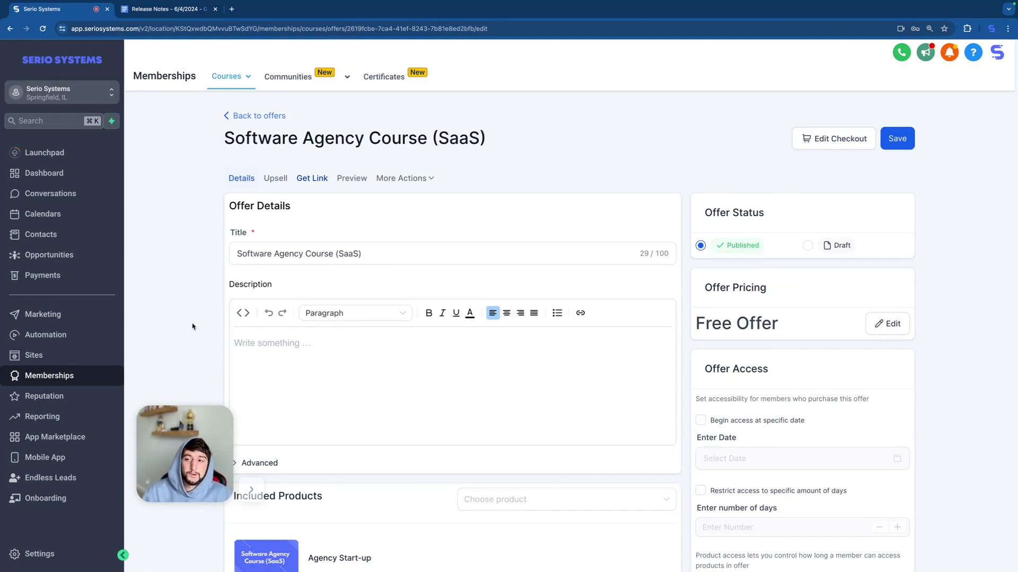
click(84, 356)
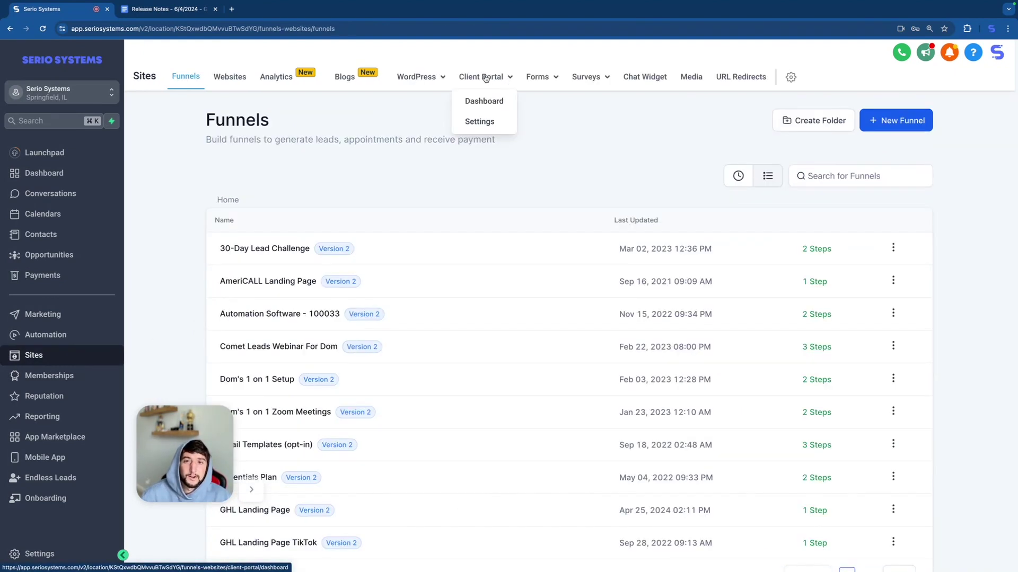
Open the Client Portal dashboard from the Sites menu
click(485, 80)
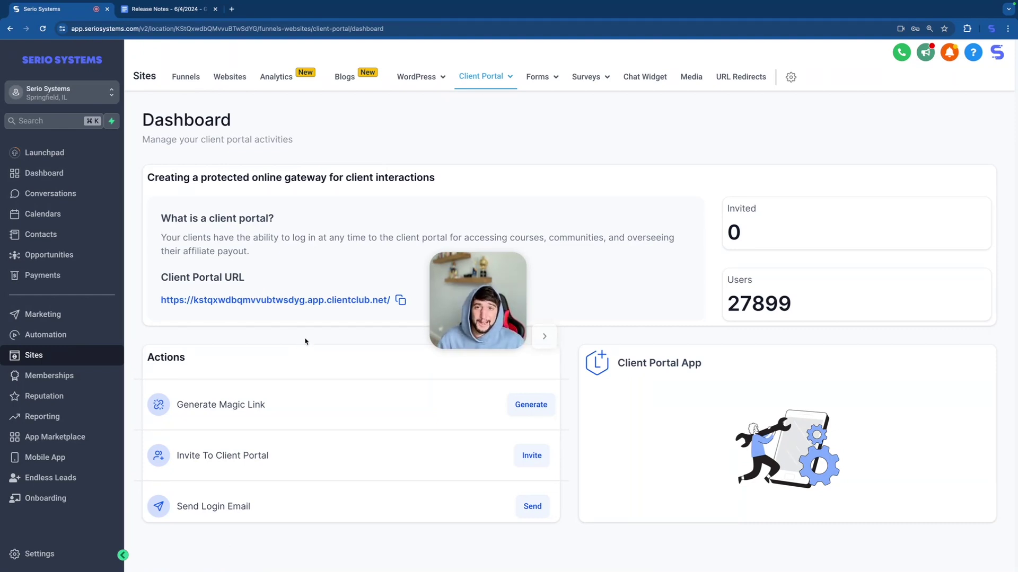
Return to the Software Agency Course (SaaS) offer under Memberships and show its share link
click(79, 376)
mouse_move(228, 76)
click(371, 256)
click(312, 179)
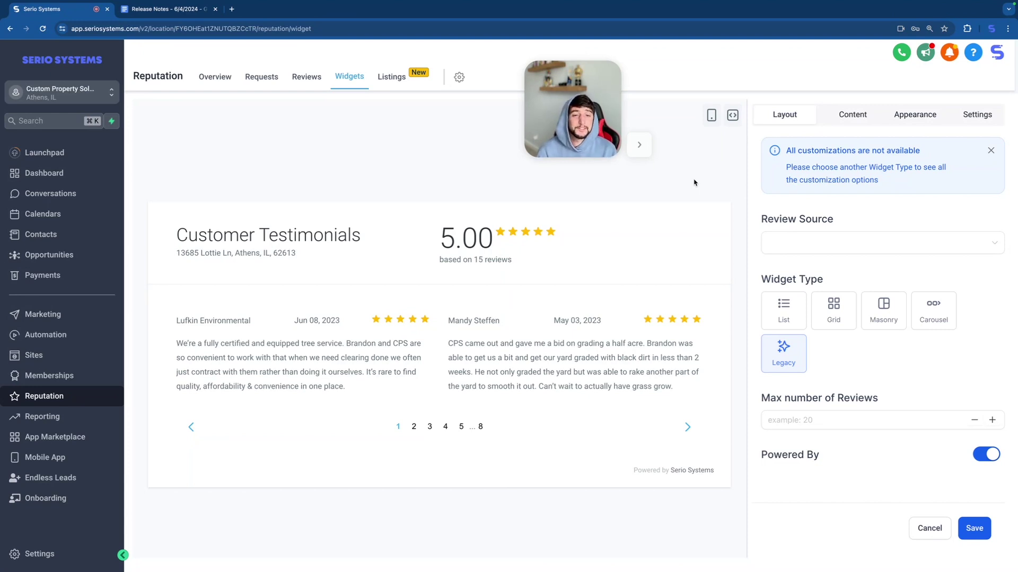
Preview the review widget in List, Grid, Masonry and Carousel layouts, then revert to Legacy
click(777, 312)
scroll(395, 350, down, 4)
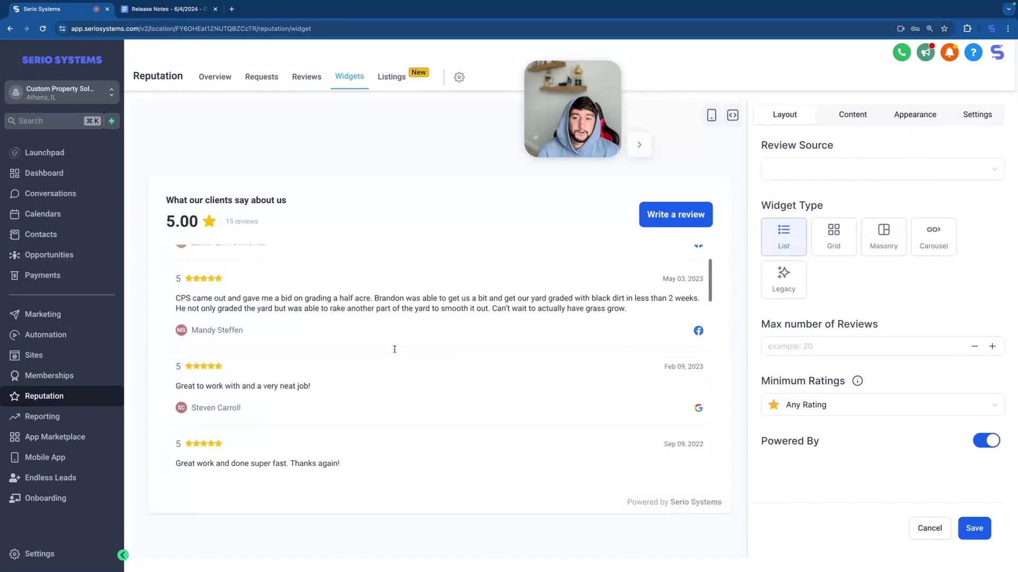
scroll(394, 349, up, 4)
click(833, 236)
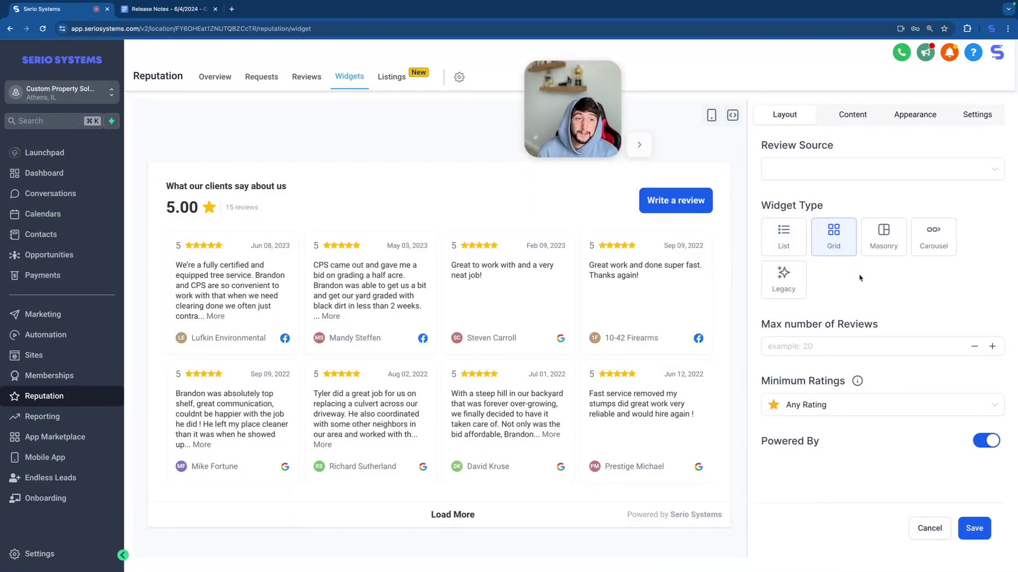
click(883, 236)
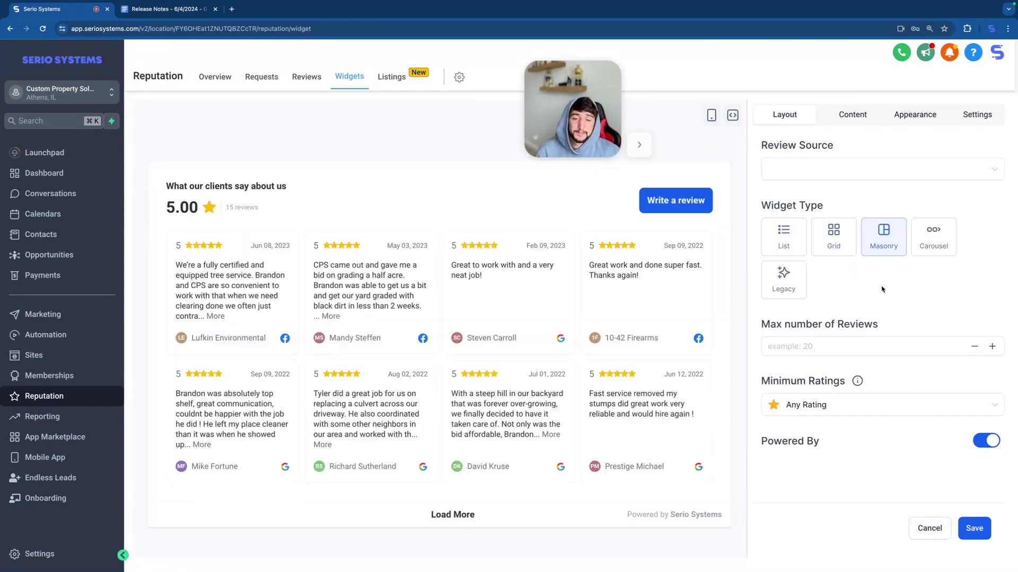
click(938, 236)
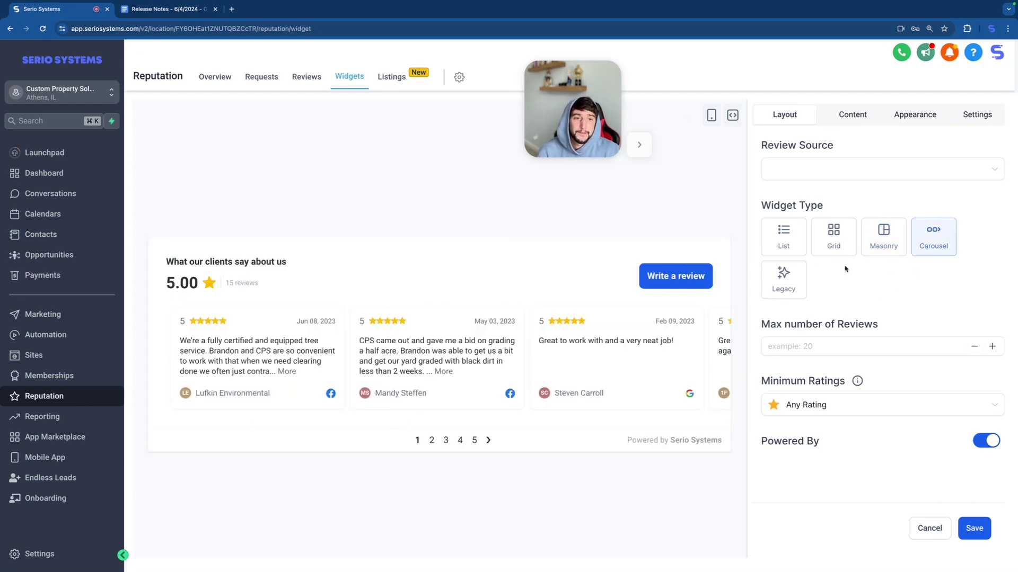
click(786, 281)
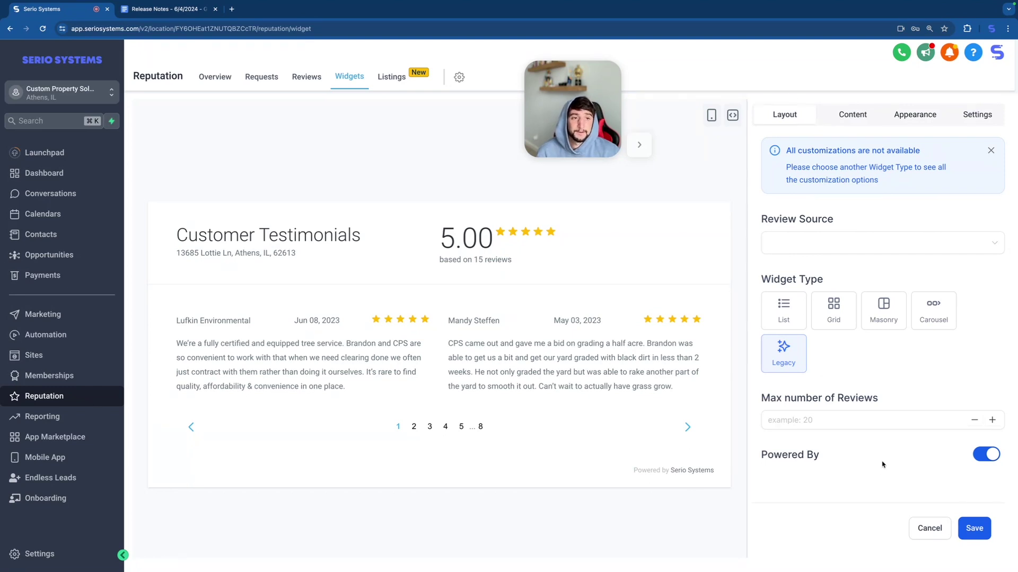
Look through the widget's heading, font and colour, and website embed-code settings
click(856, 119)
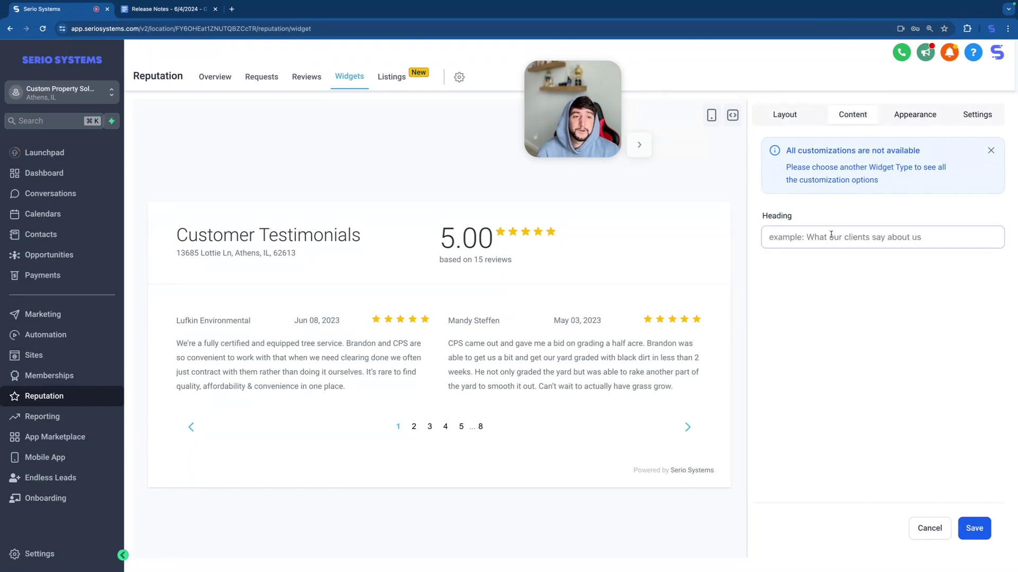
click(912, 115)
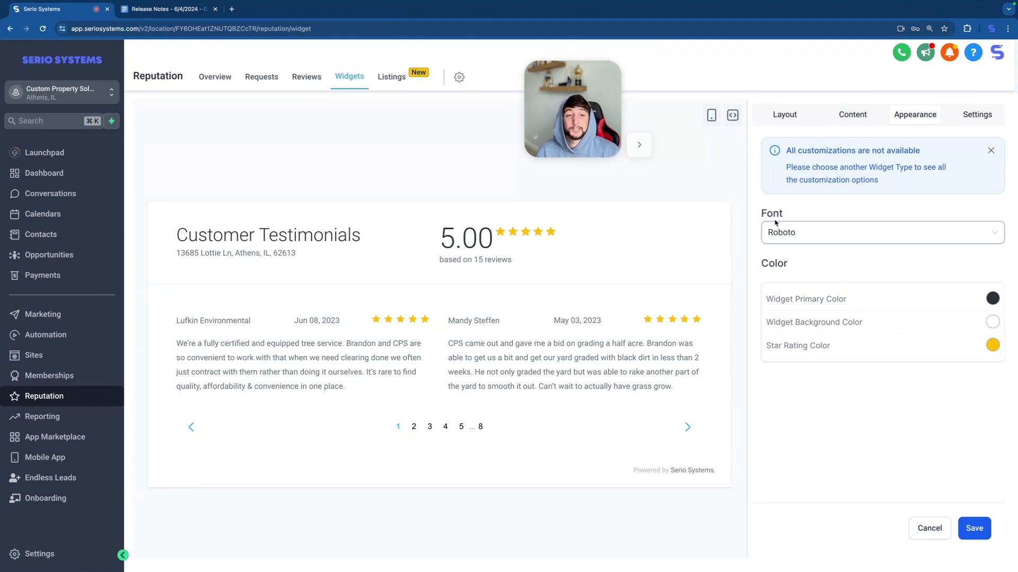
click(976, 114)
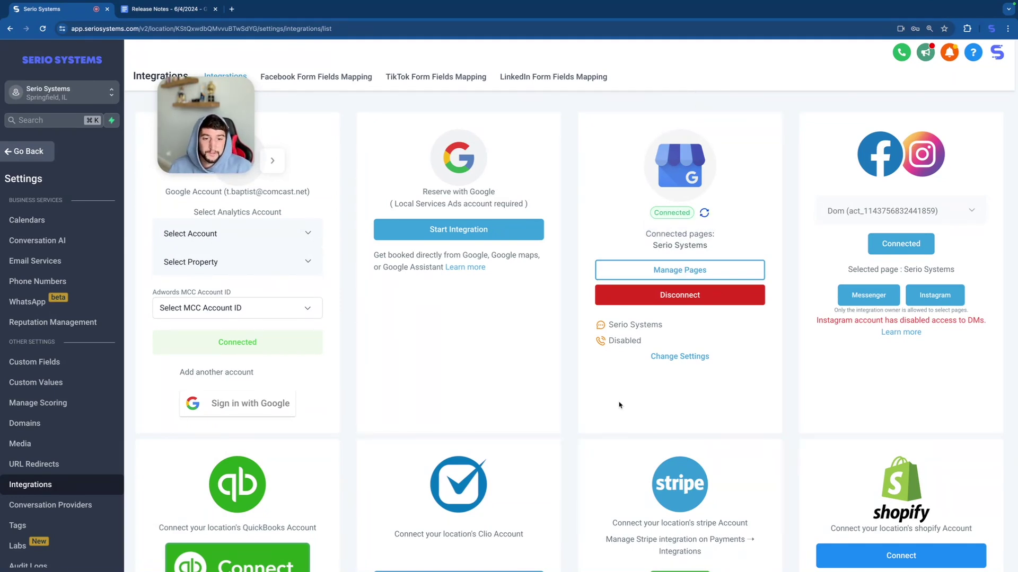
scroll(744, 221, down, 4)
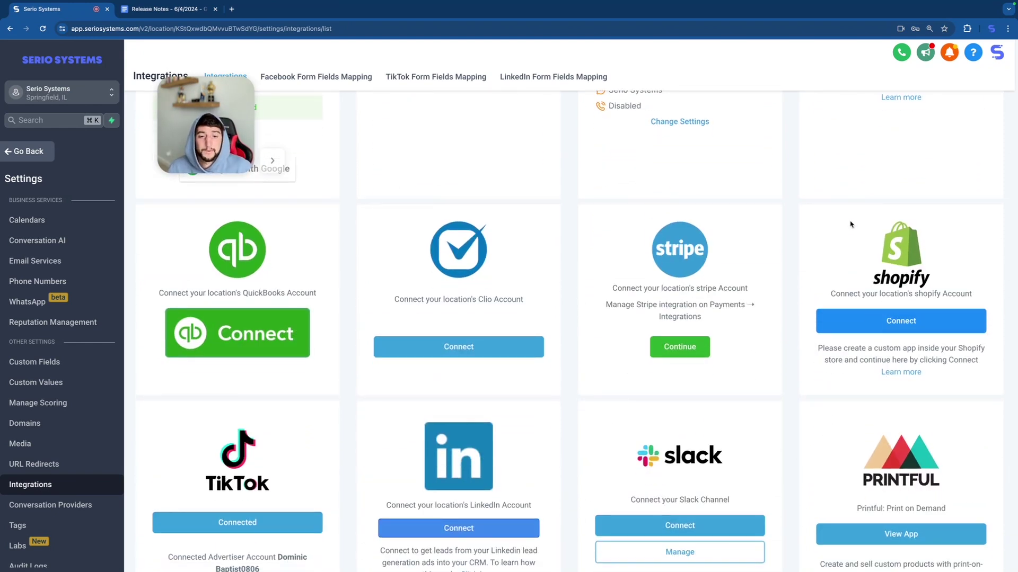
scroll(675, 301, down, 1)
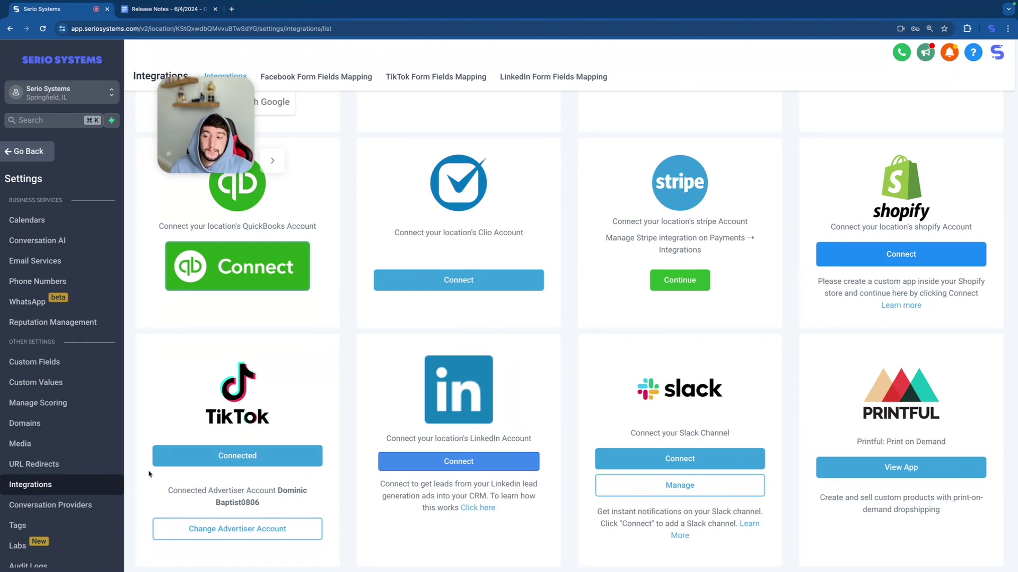
Open Labs in Settings and scroll through beta features like Messaging Analytics and SMS Compliance
click(64, 546)
scroll(532, 289, down, 12)
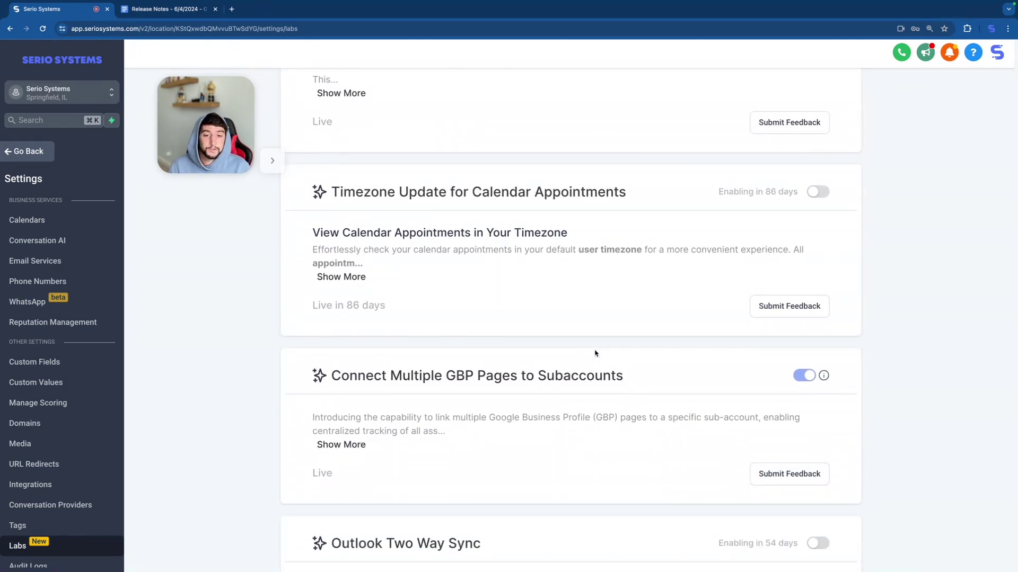
scroll(595, 353, up, 1)
scroll(596, 353, down, 5)
scroll(596, 353, down, 7)
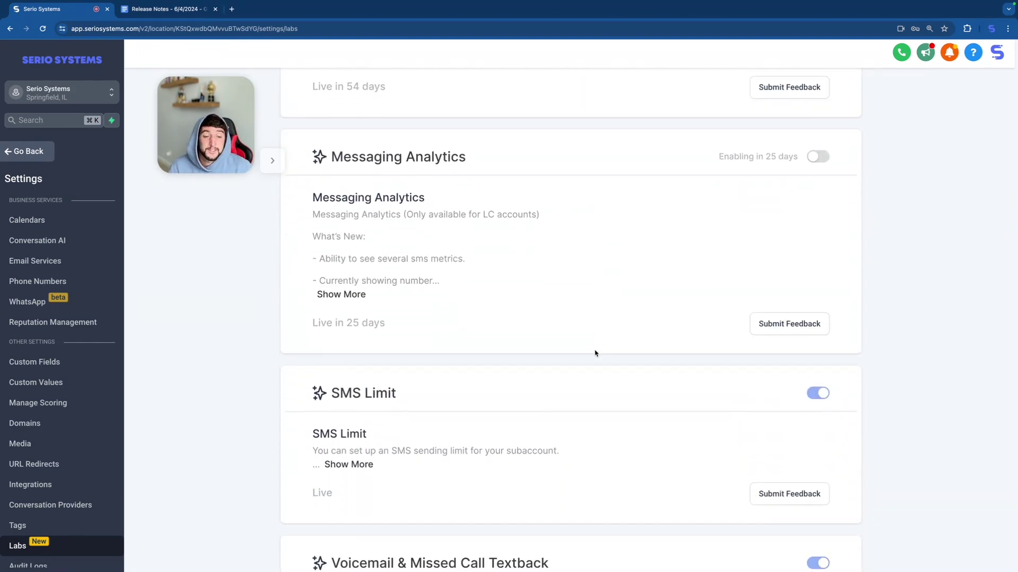
scroll(595, 353, down, 11)
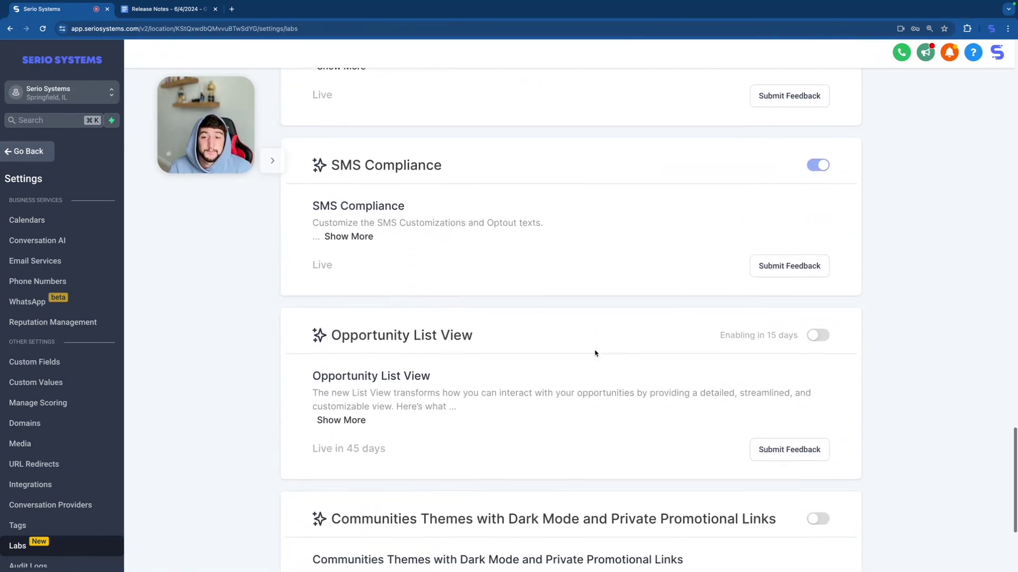
scroll(596, 353, down, 5)
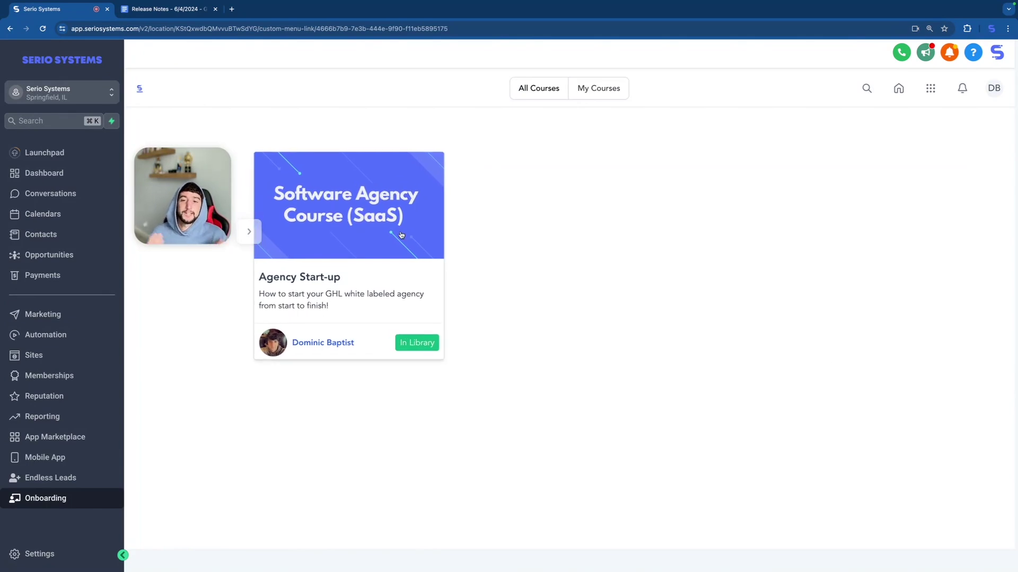
Open the Agency Start-up course and scroll down to its Bonus Courses and Content section
click(401, 235)
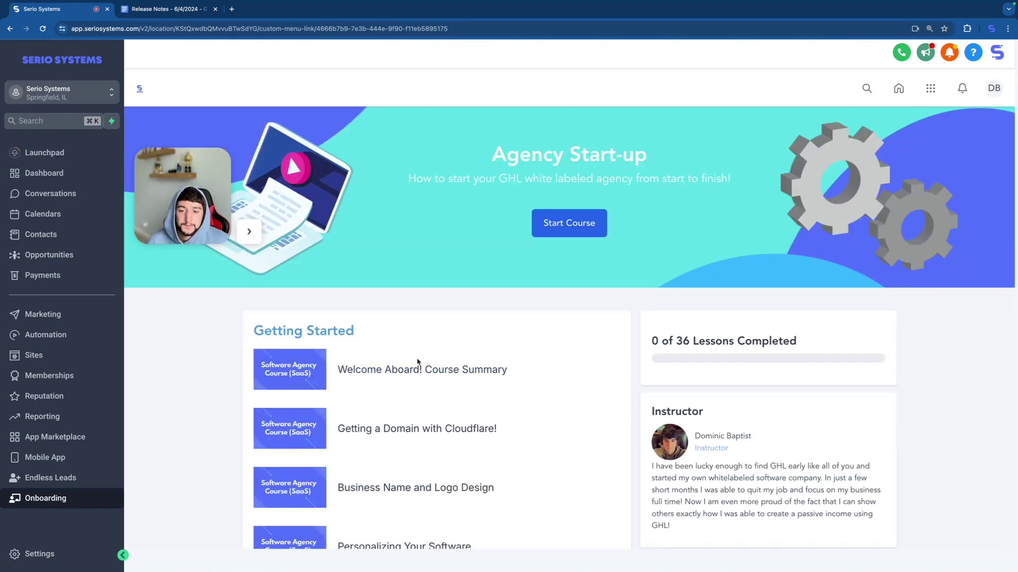
scroll(421, 277, down, 6)
scroll(420, 372, down, 10)
scroll(420, 372, down, 12)
scroll(420, 372, down, 8)
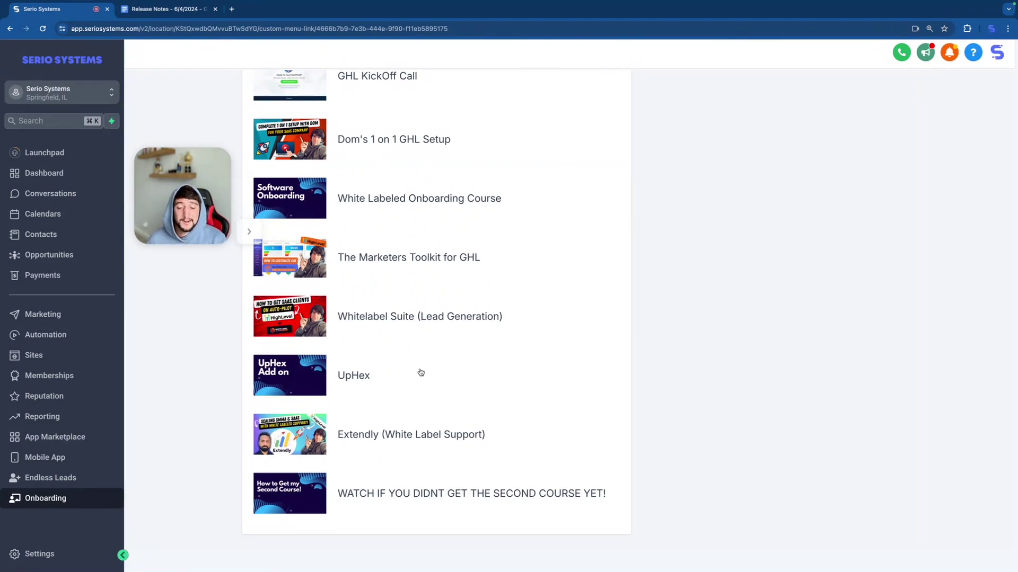
scroll(420, 372, up, 3)
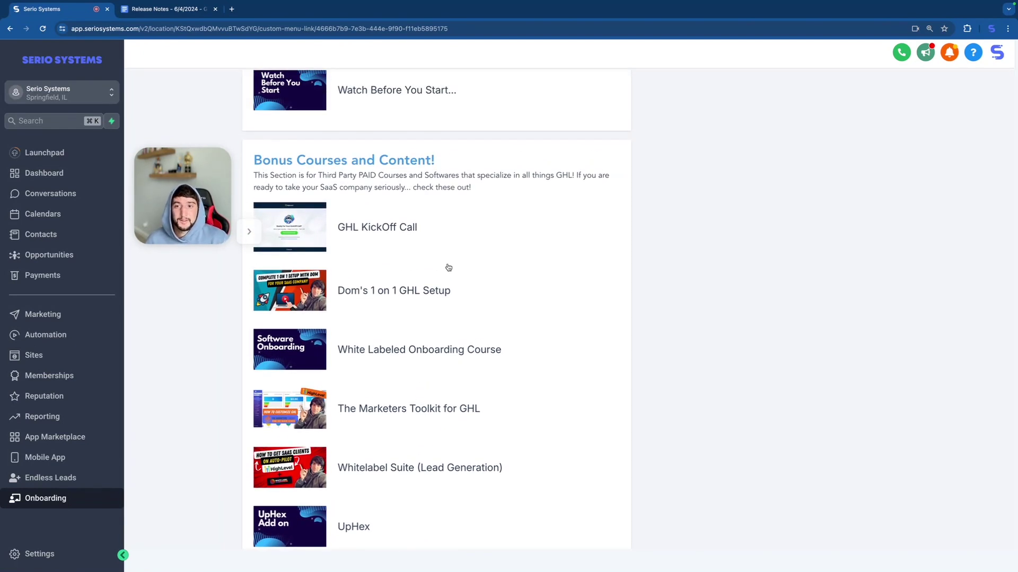
Open the 1-on-1 GHL Setup lesson in Bonus Courses and Content
click(359, 300)
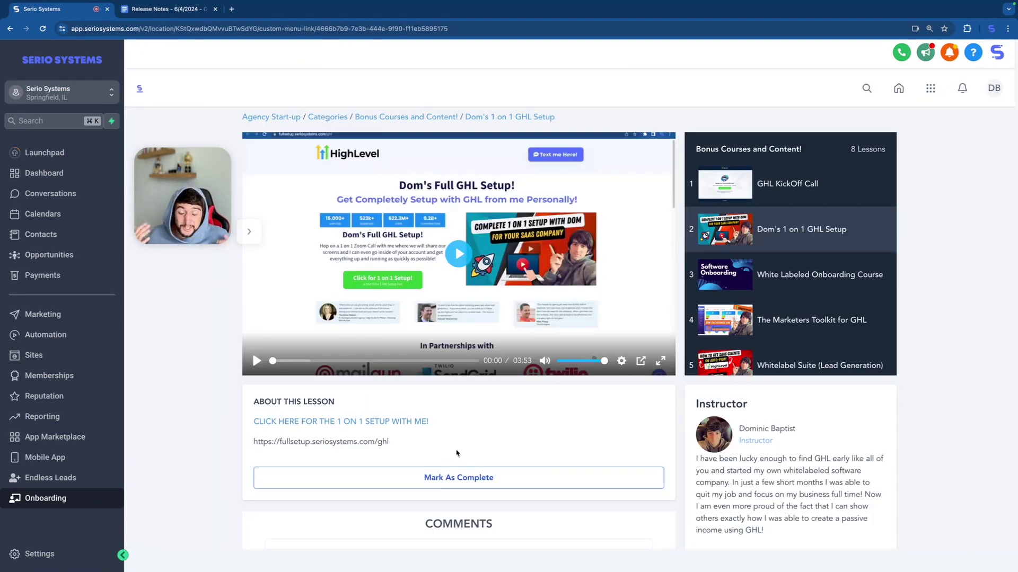